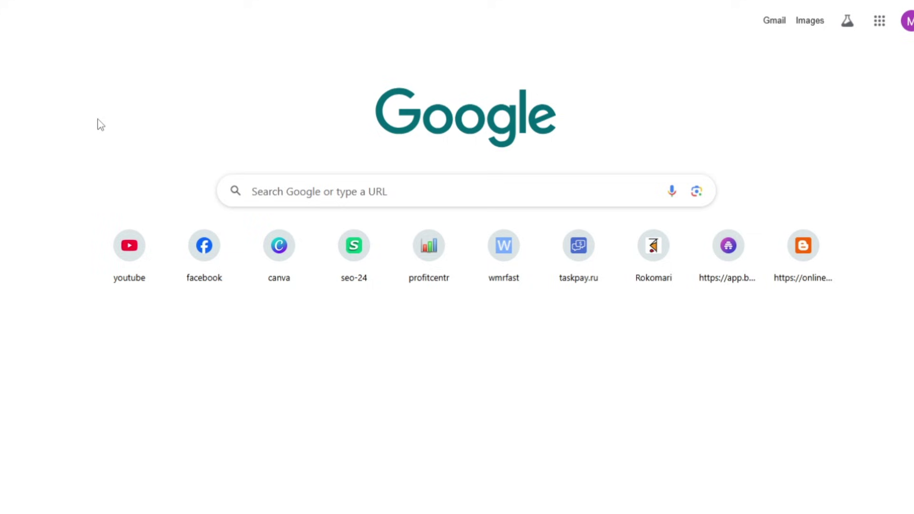
Search Google for "threads" and open the Threads website from the results
left_click(300, 190)
type("thr")
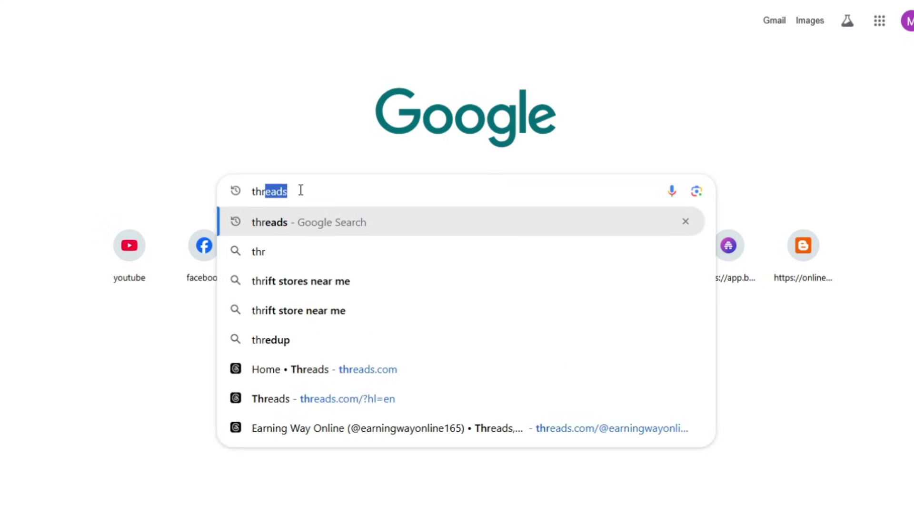
key("BackSpace")
type("eads")
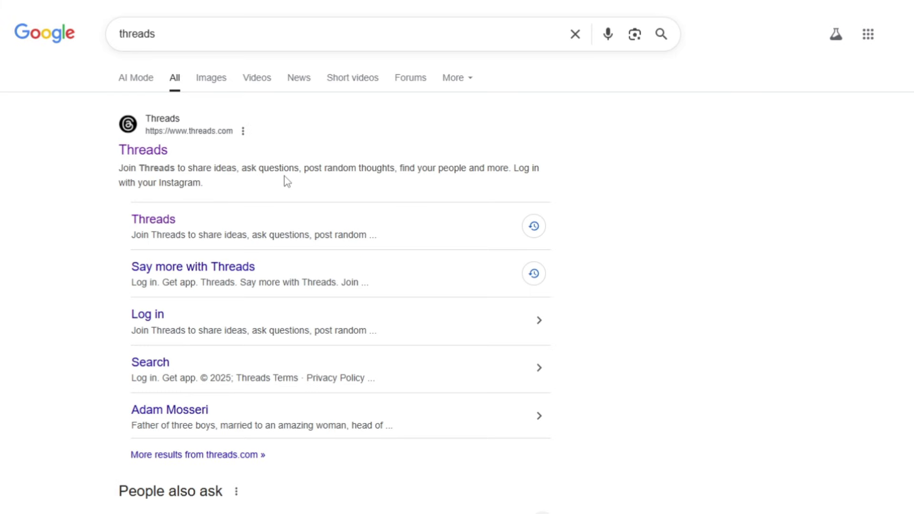
left_click(159, 158)
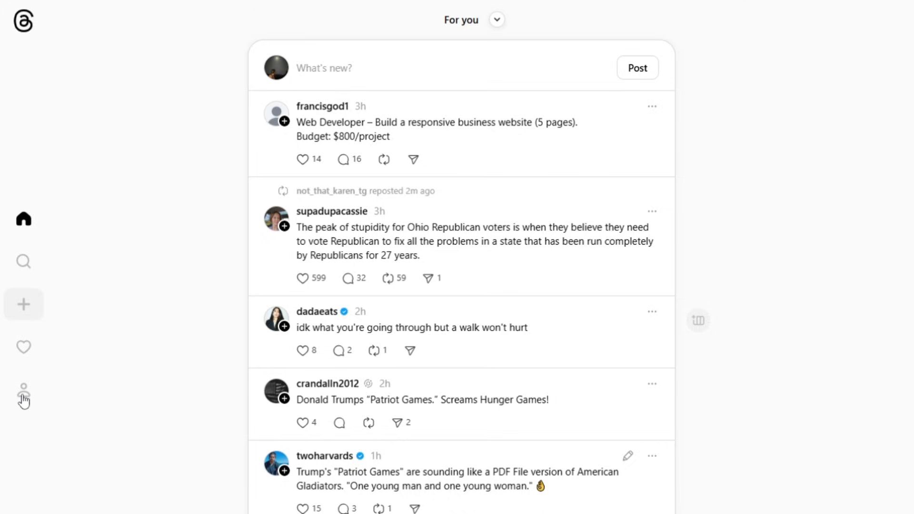
Open the interests in the Threads profile's edit settings and add the topic "horror story"
left_click(281, 75)
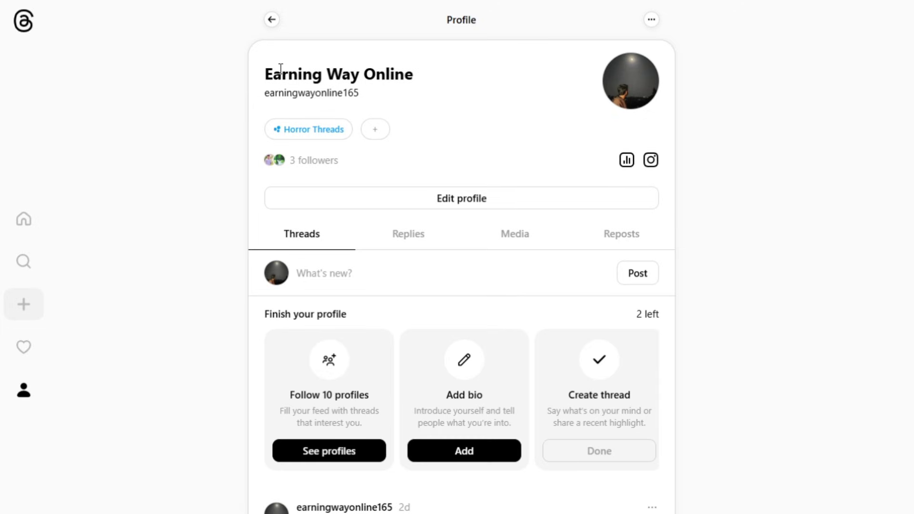
left_click(441, 204)
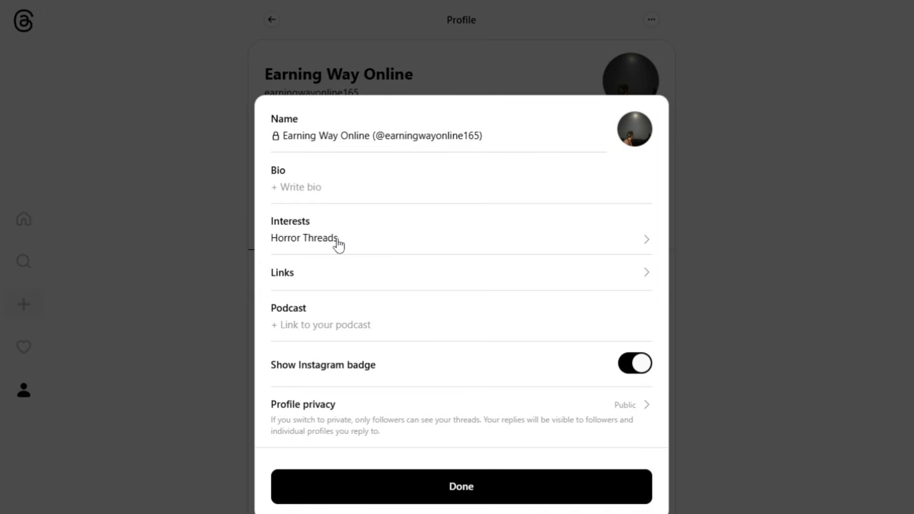
left_click(476, 243)
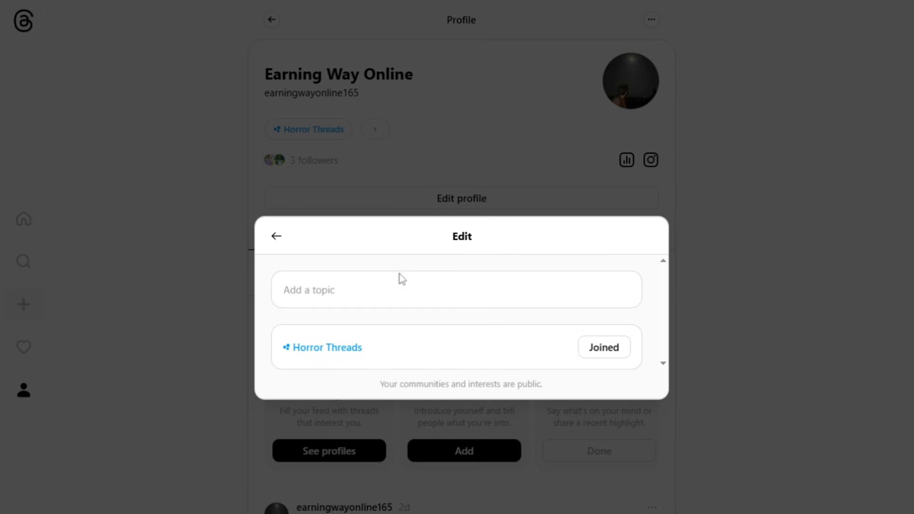
left_click(328, 289)
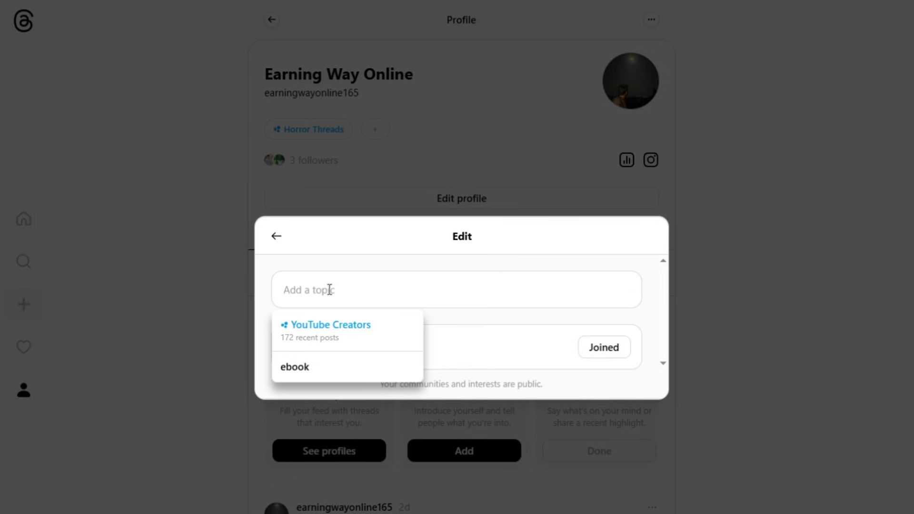
type("Ho")
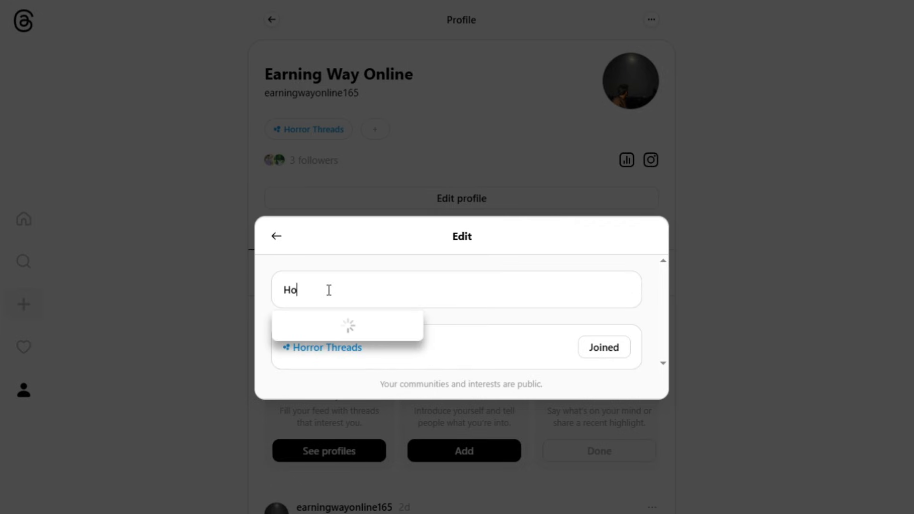
type("rror story")
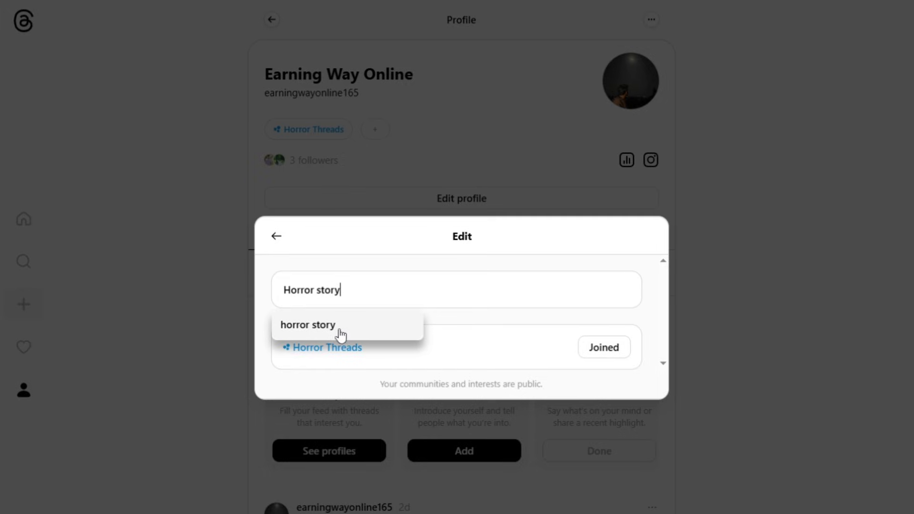
left_click(341, 335)
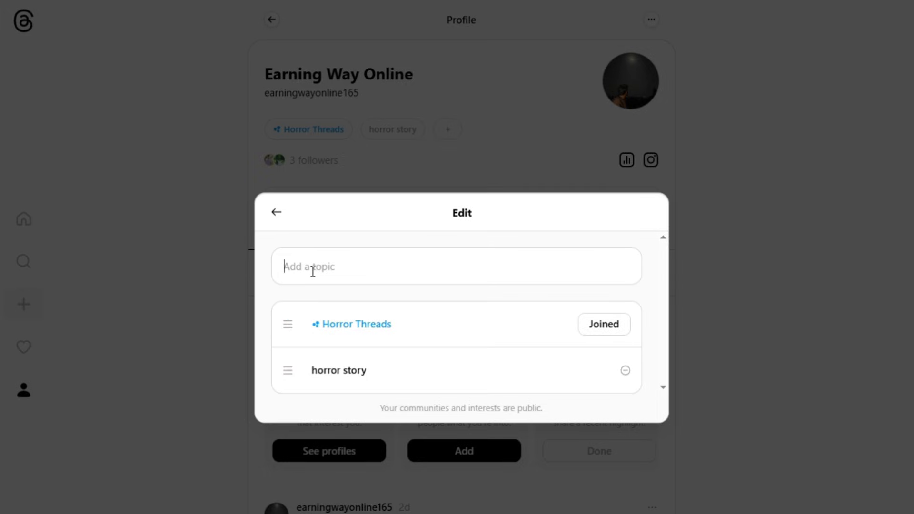
Add "horrorbooks" to the profile interests and finish editing the profile
type("horro")
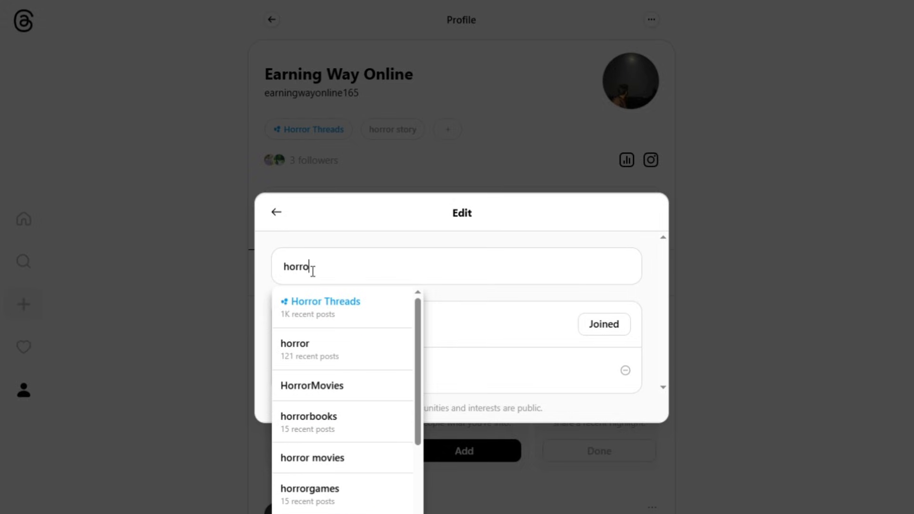
type("r")
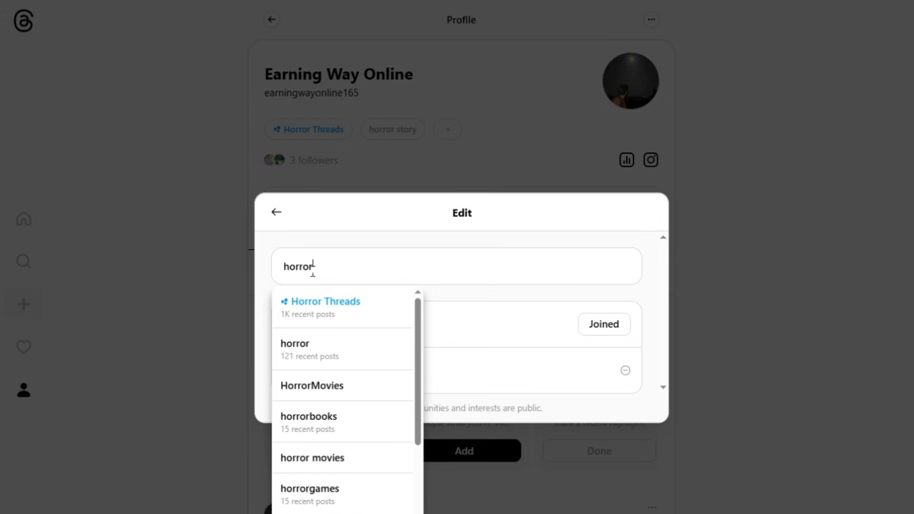
left_click(331, 430)
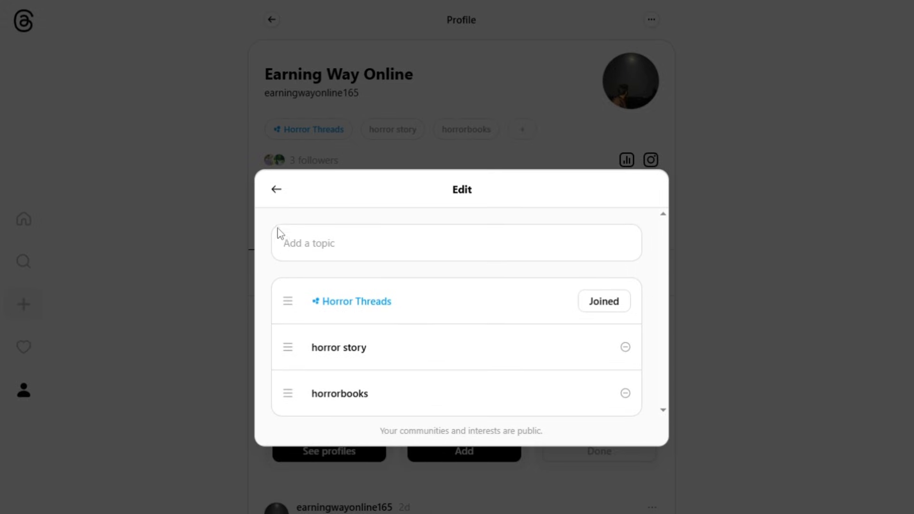
left_click(277, 190)
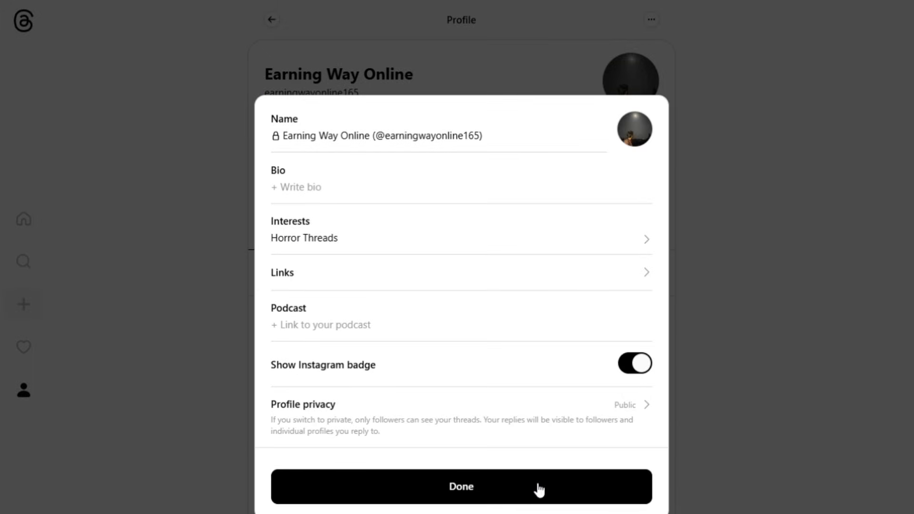
left_click(461, 491)
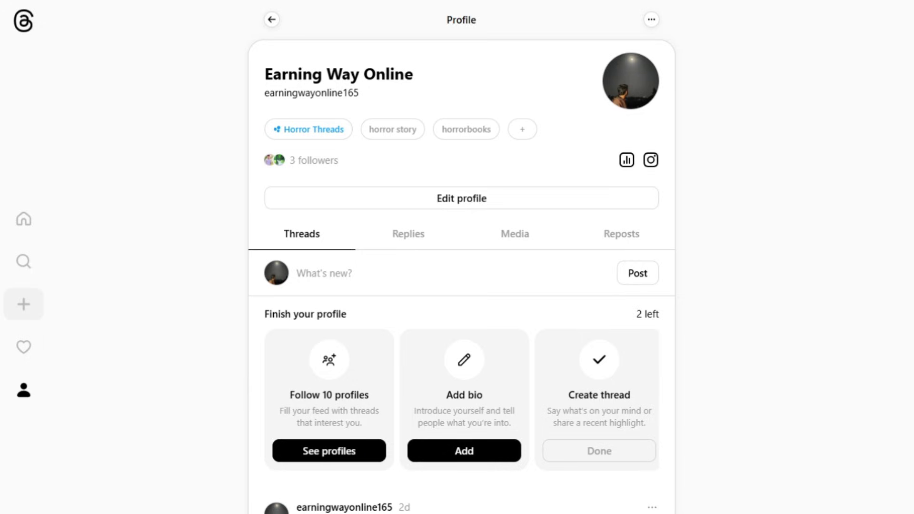
Search Google for "chatgpt" in a new browser tab and open ChatGPT from the results
key("ctrl+t")
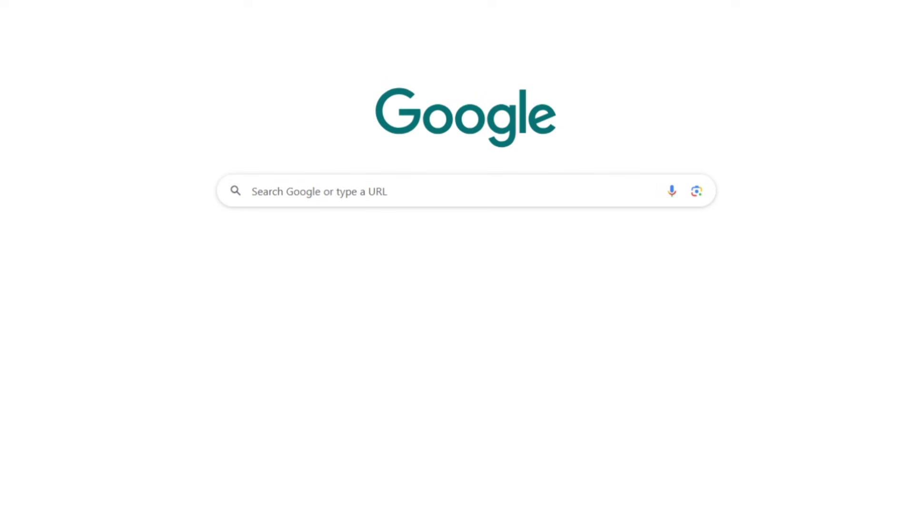
left_click(295, 194)
left_click(283, 256)
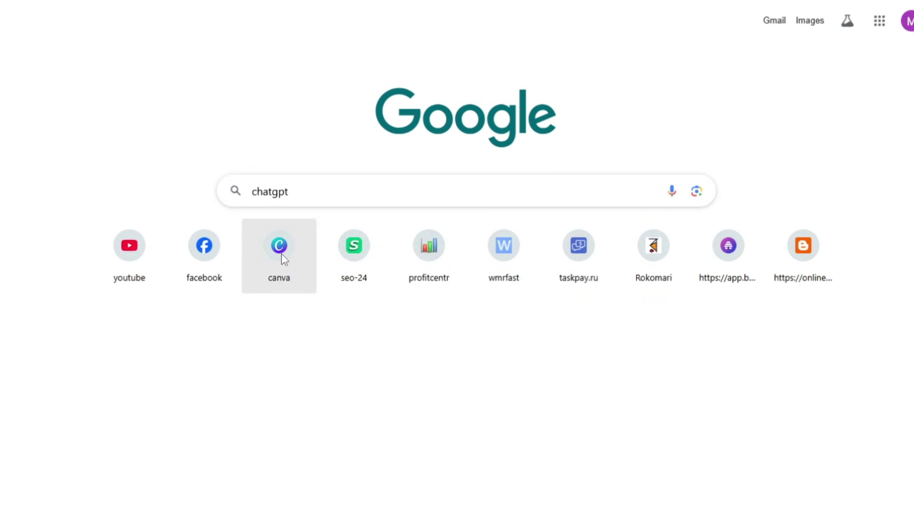
left_click(146, 150)
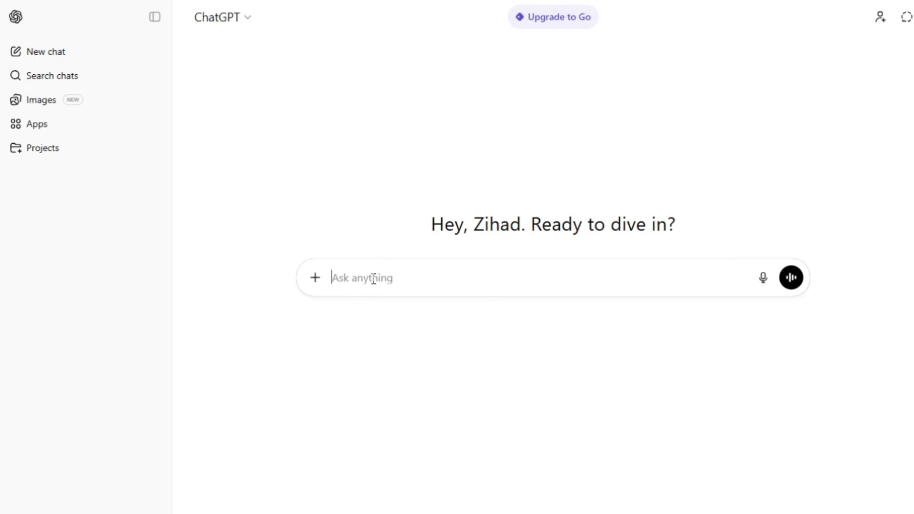
Start a new chat with the message "Talk in bangla"
type("Talk in ")
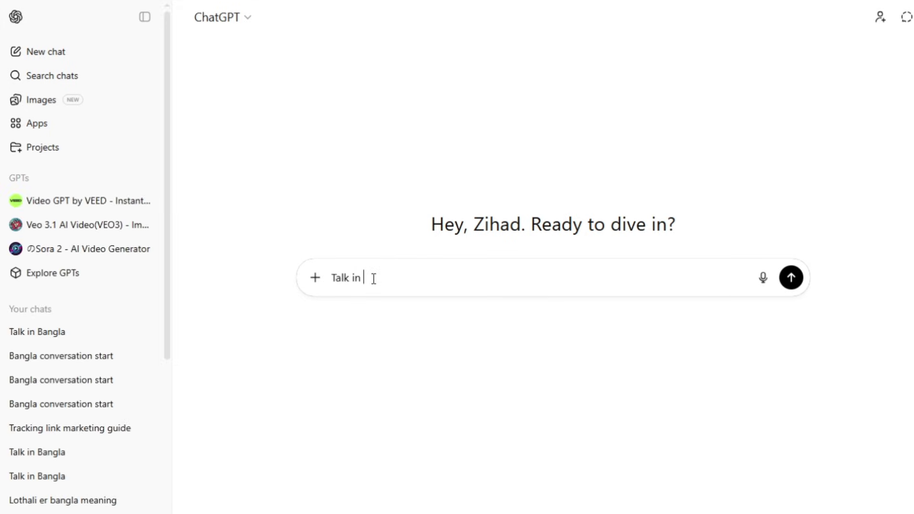
type("bangla")
key("BackSpace")
type("la")
key("Return")
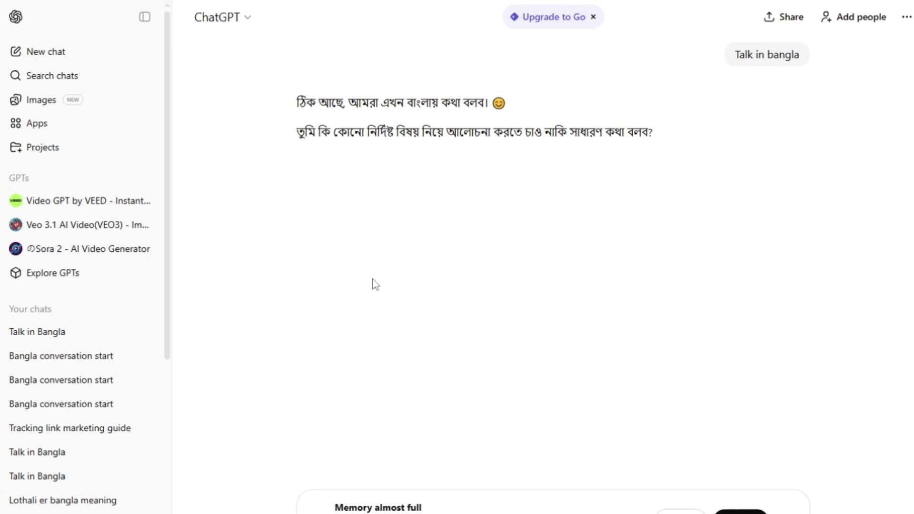
Dismiss the memory notice and send the prompt "amake akta horror story likhe dao english a diyo"
left_click(789, 436)
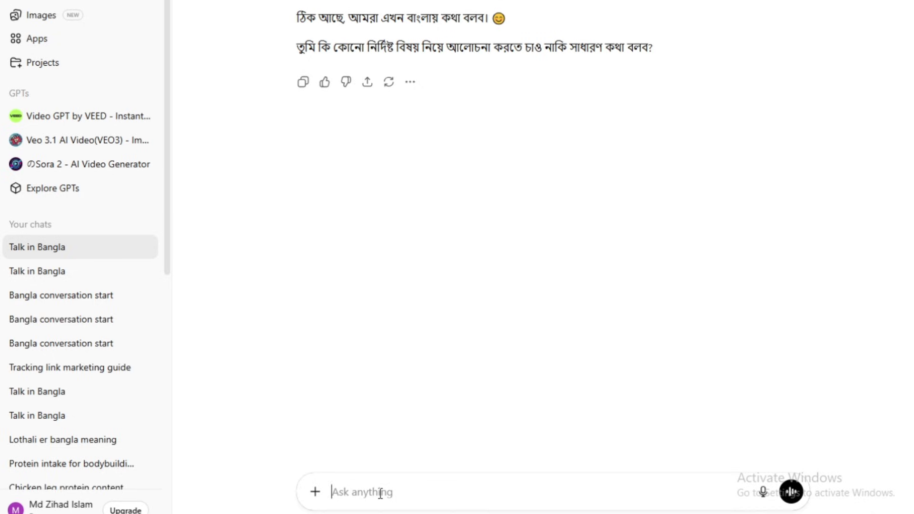
type("amake akta horror")
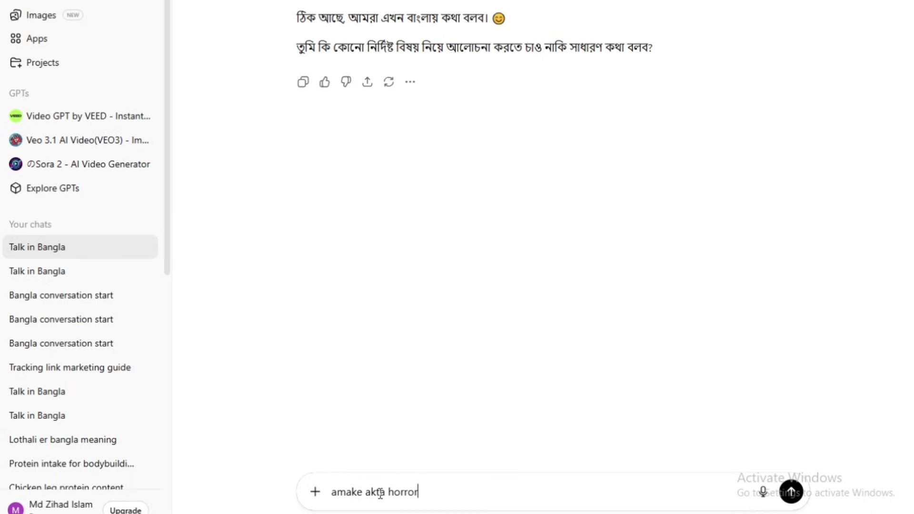
type(" story likhe dao ")
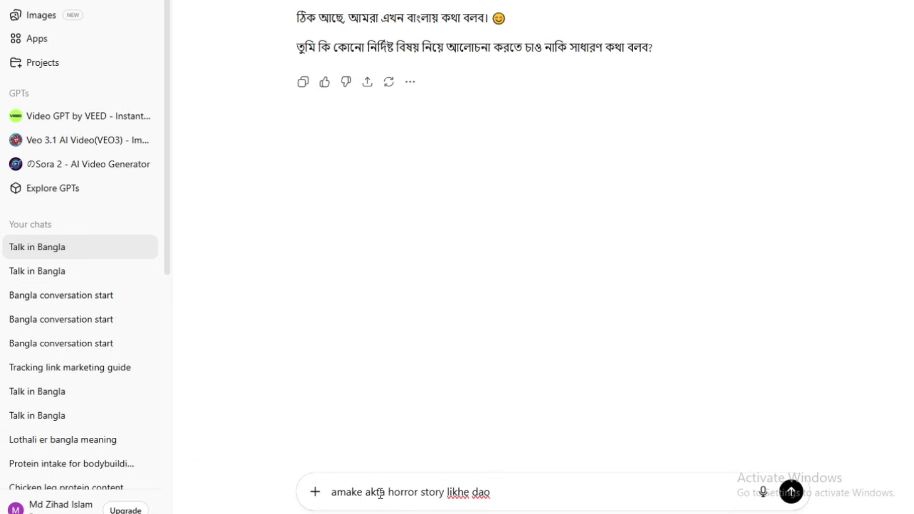
type("english e diyo")
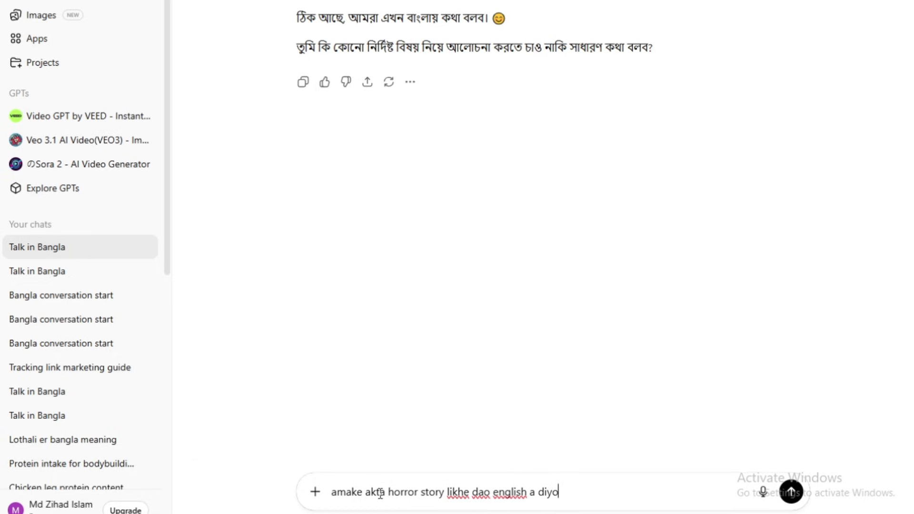
key("Return")
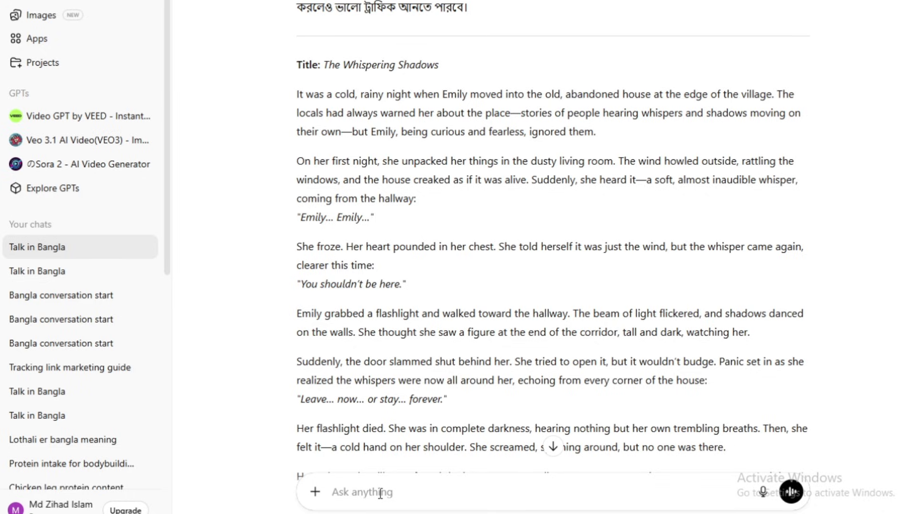
Send the prompt "story ta ke seo friendly kore dao jeno blogger a post korle seita te organic views ashe" and review the reply
scroll(451, 349, "up", 1)
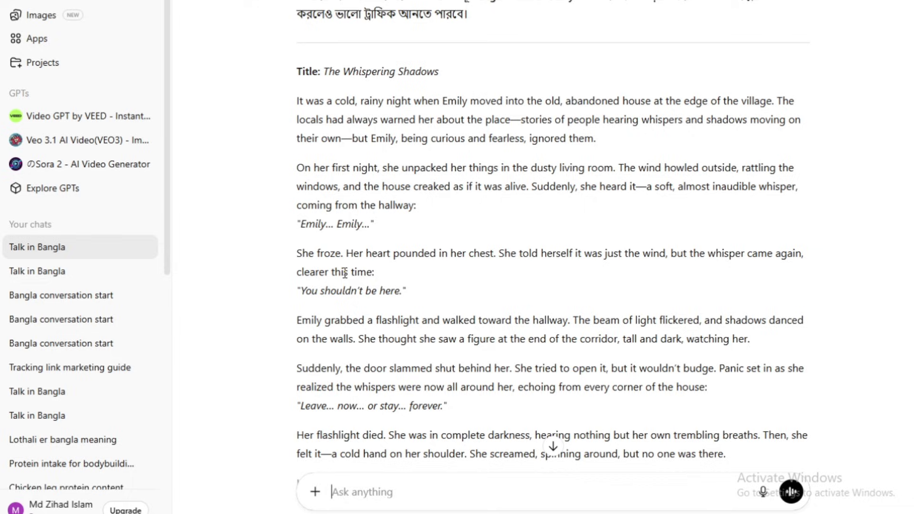
type("story")
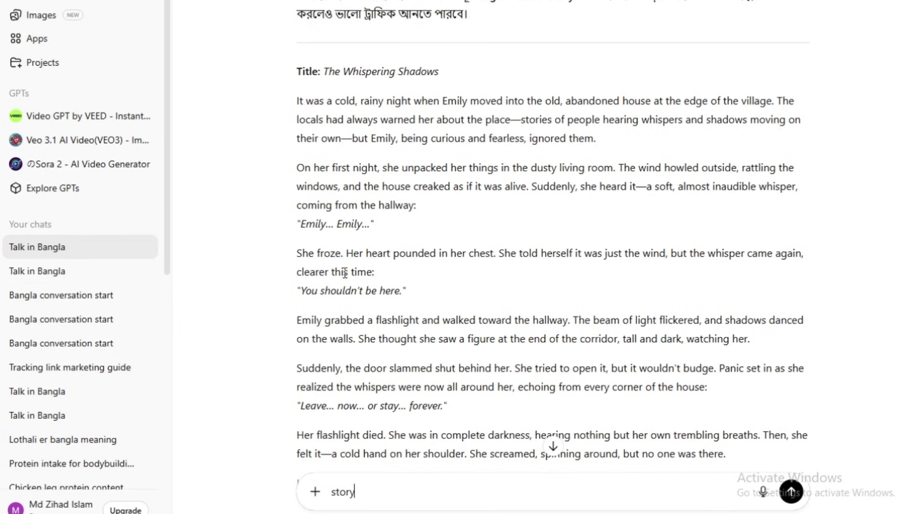
type(" ta ke seo friendly k")
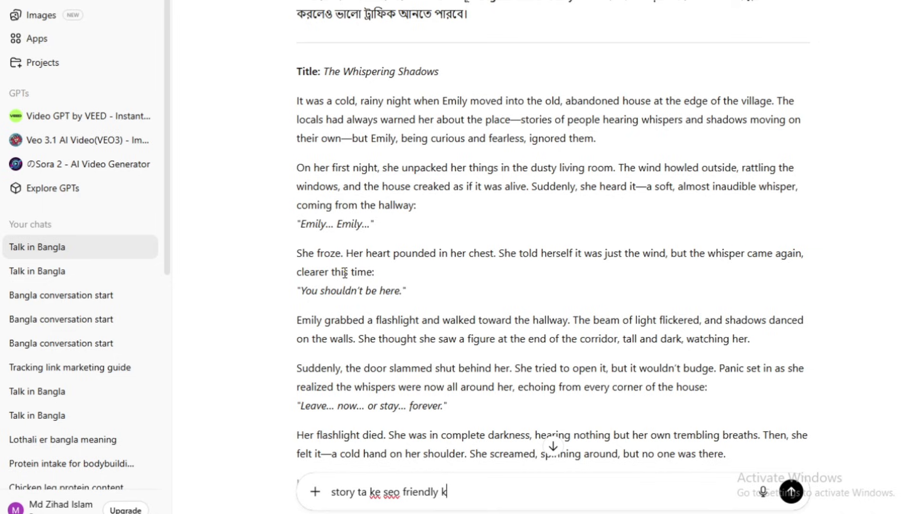
type("ore dao jeno ")
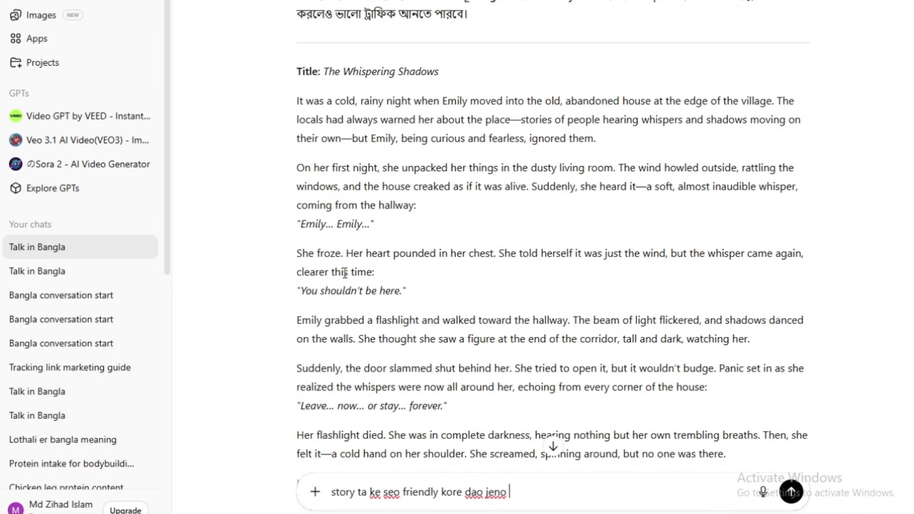
type("blogger a post korle ")
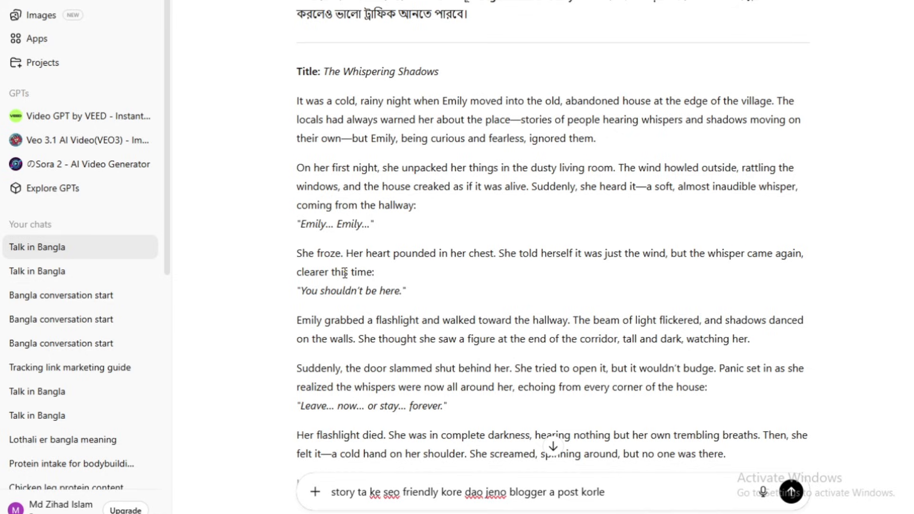
type("seita te orga")
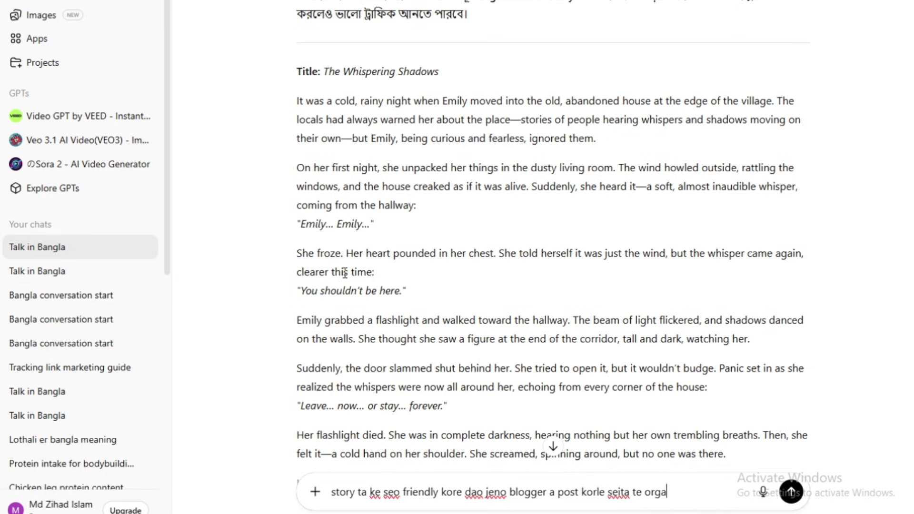
type("nic views ashe")
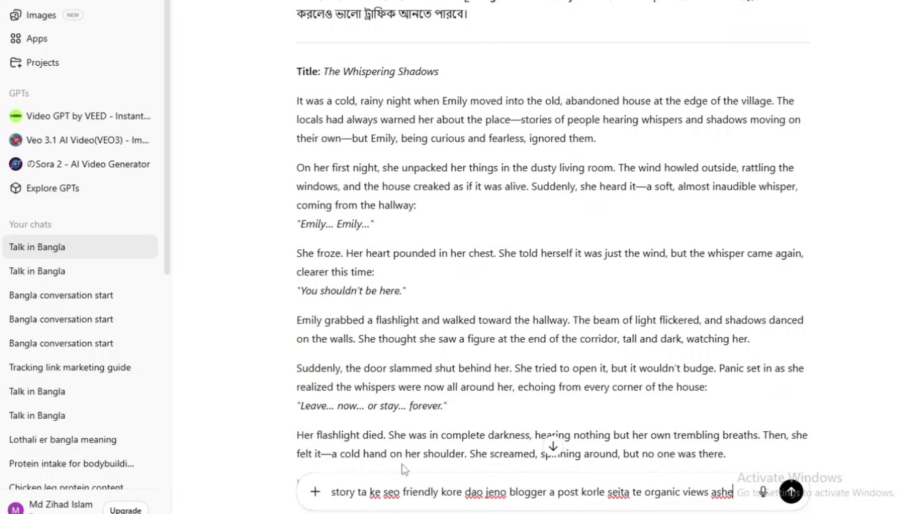
key("Return")
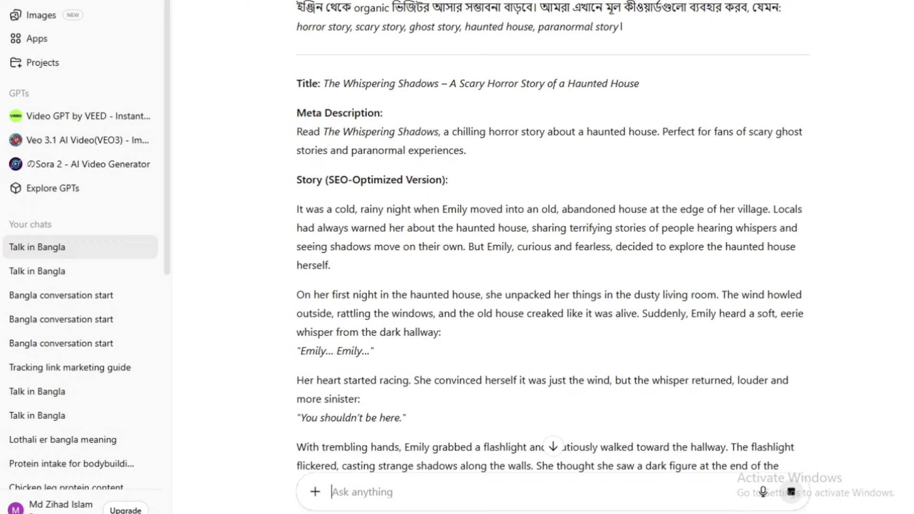
scroll(438, 246, "down", 4)
scroll(439, 246, "down", 3)
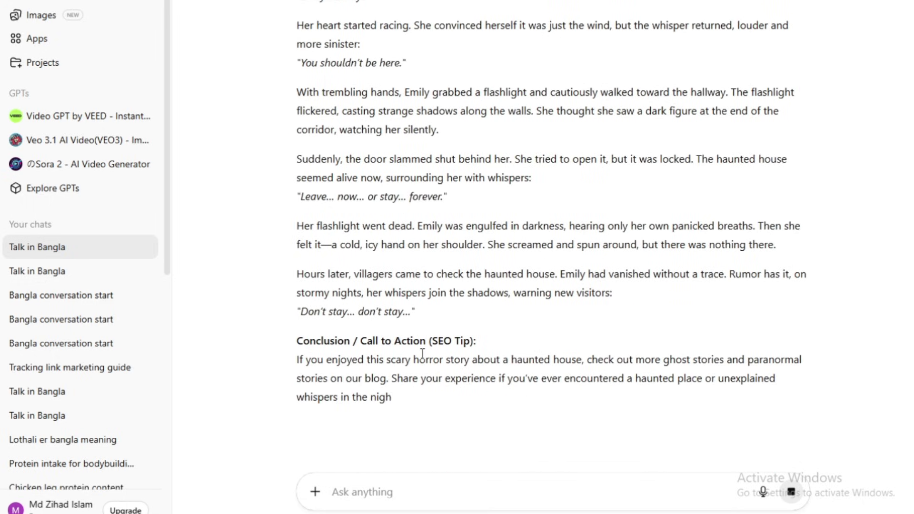
scroll(399, 394, "up", 5)
scroll(398, 394, "up", 4)
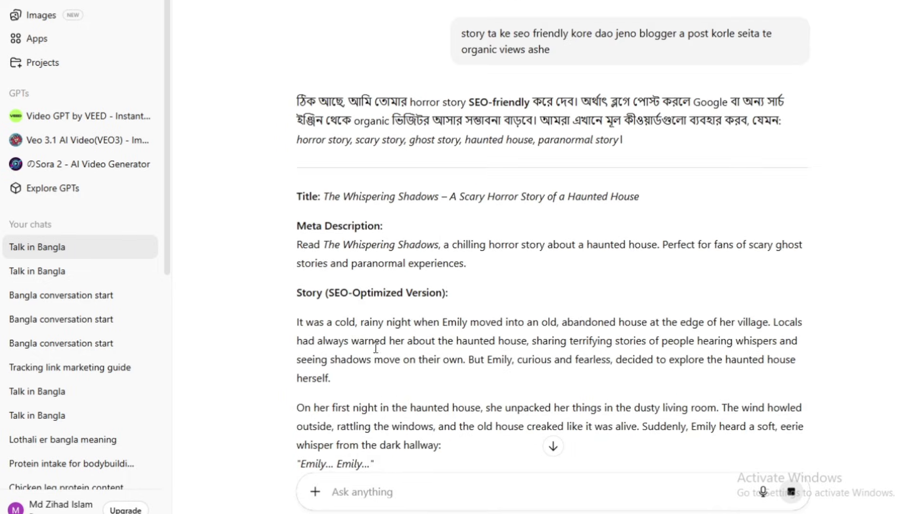
scroll(333, 252, "down", 3)
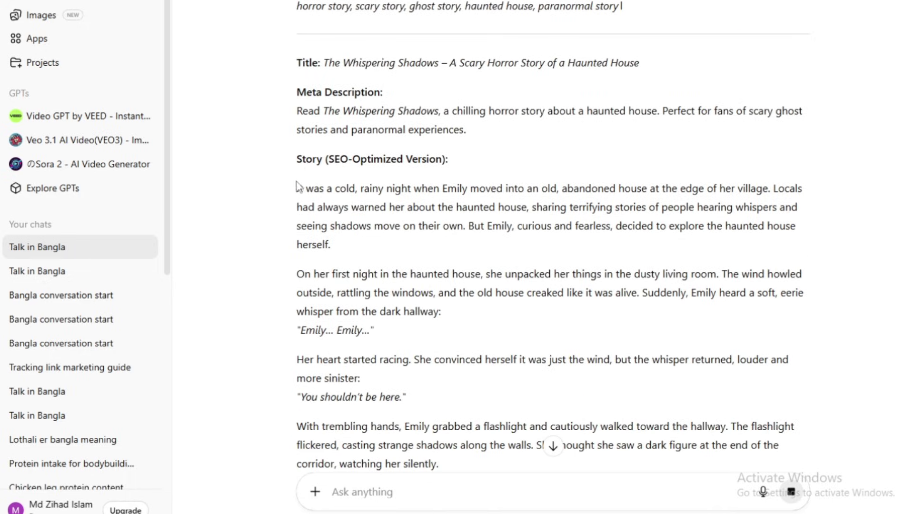
left_click_drag(298, 188, 530, 355)
scroll(429, 271, "up", 4)
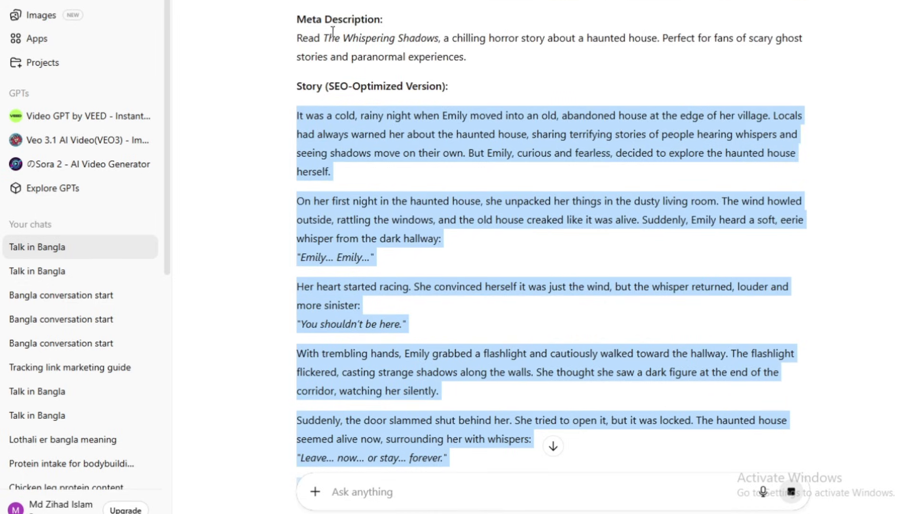
left_click(330, 5)
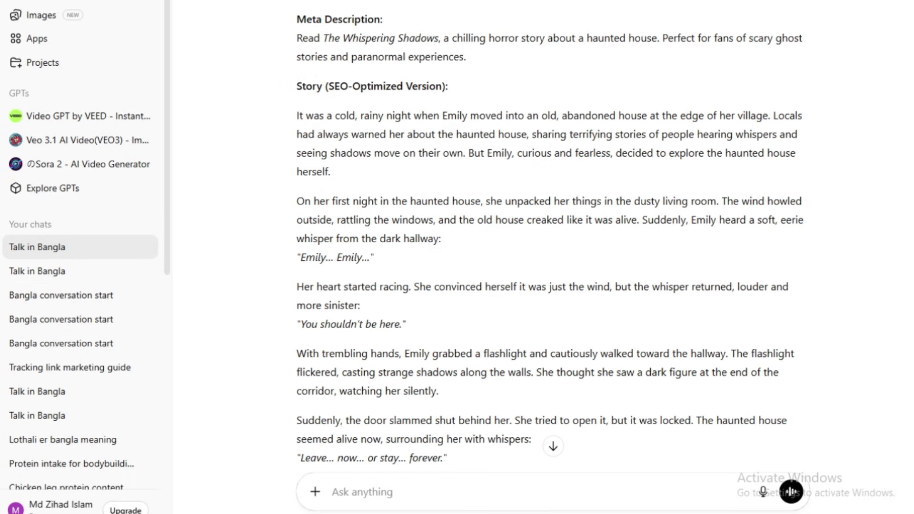
scroll(413, 232, "up", 2)
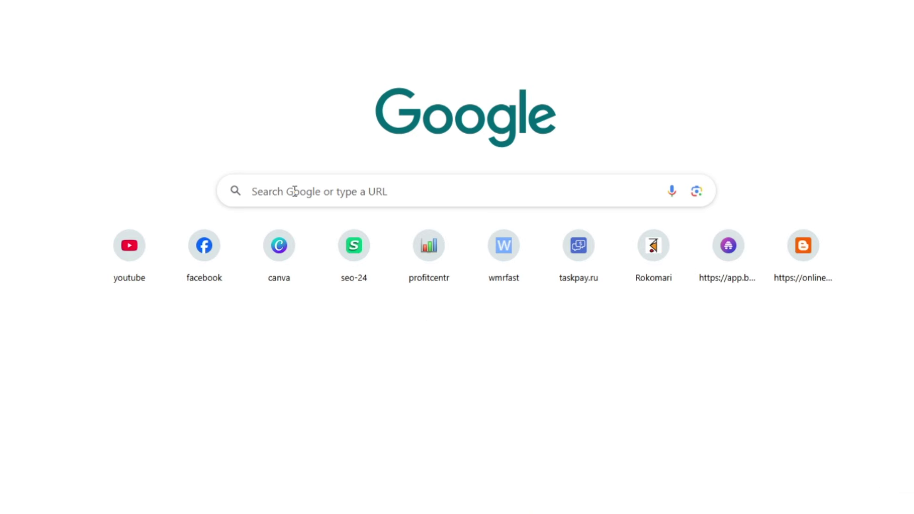
Open Blogger through a Google search for "blogger" and start a new post in the Lens and Life blog
left_click(294, 191)
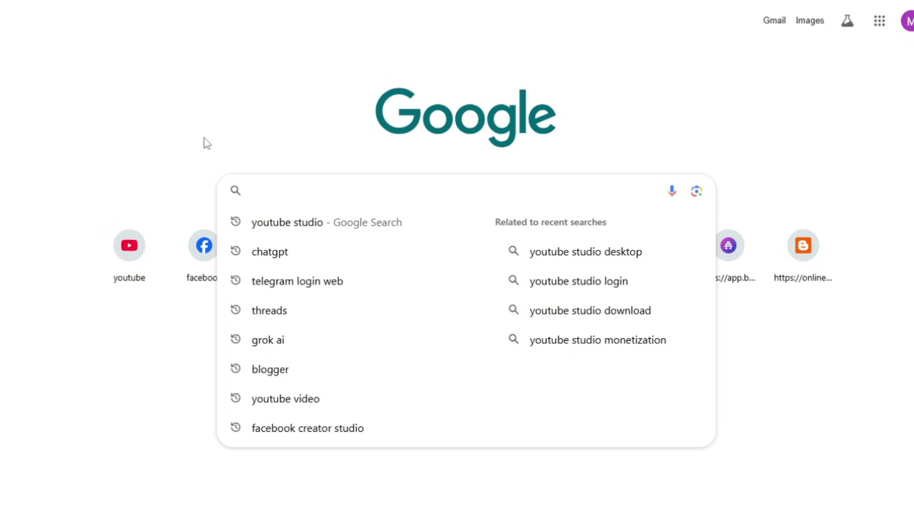
type("blogger")
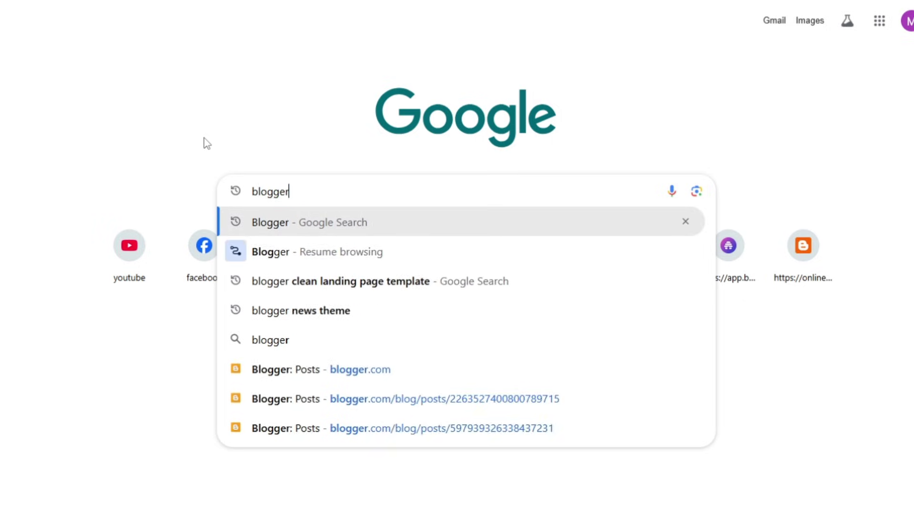
key("Return")
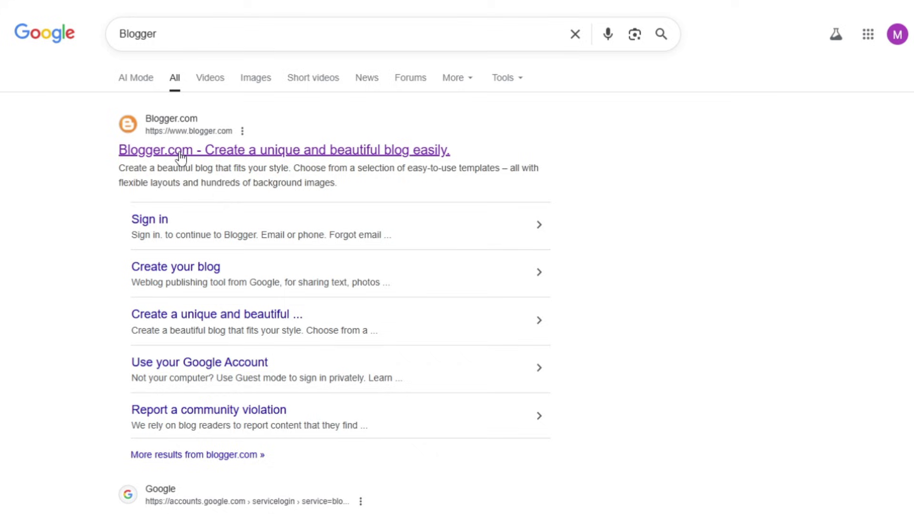
left_click(181, 153)
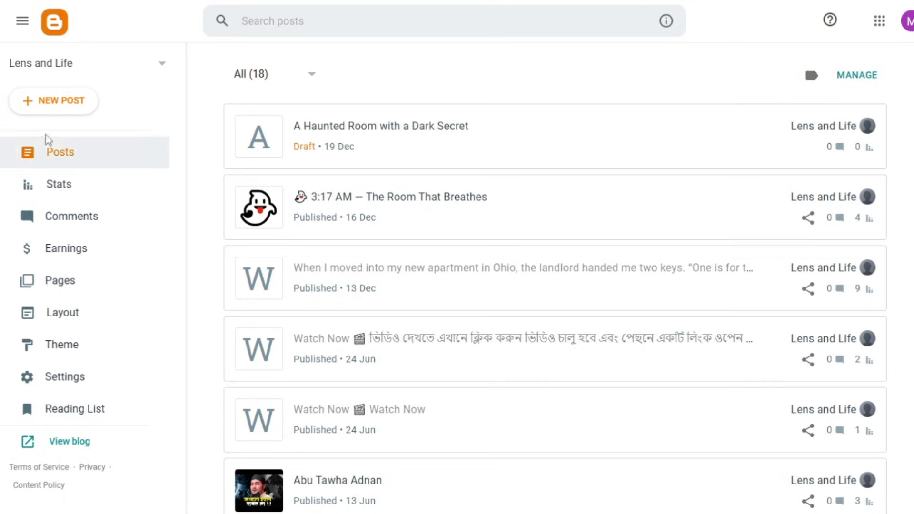
left_click(43, 105)
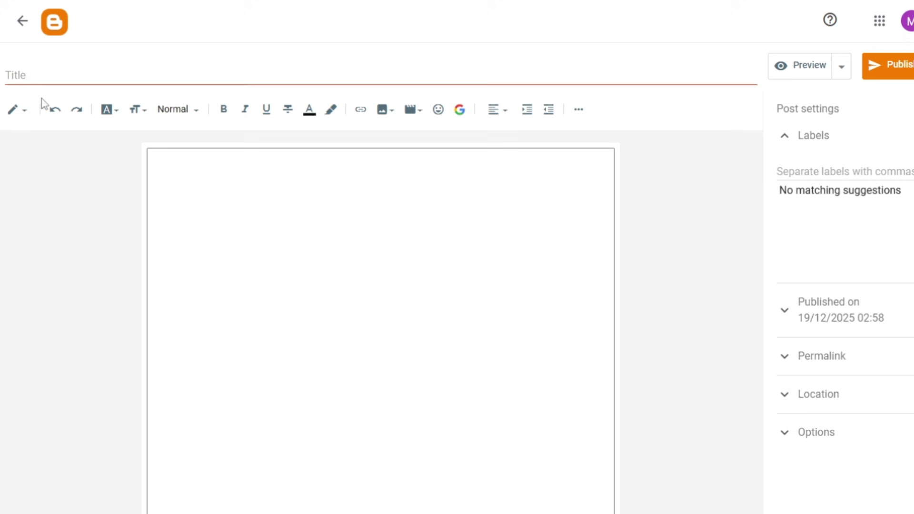
left_click(200, 168)
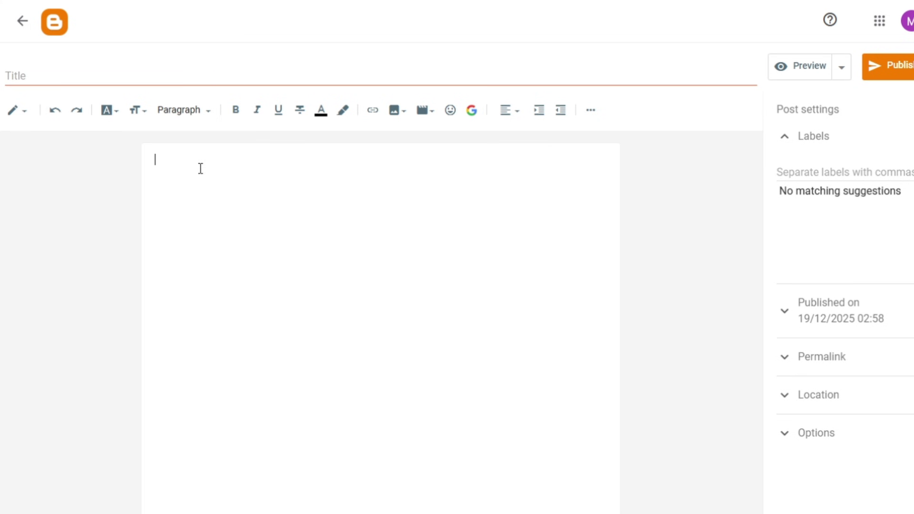
Copy the title "The Whispering Shadows – A Scary Horror Story of a Haunted House" from the ChatGPT reply into the Blogger post title
key("alt+Tab")
scroll(314, 223, "up", 1)
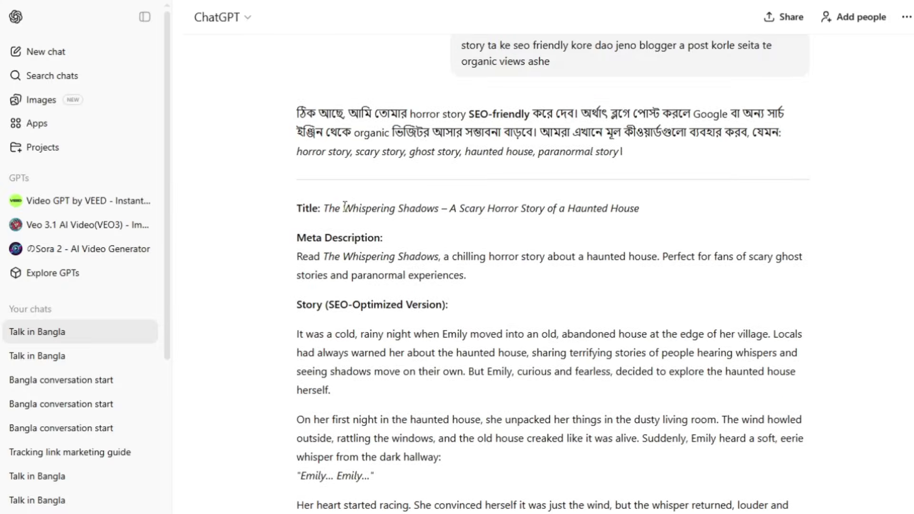
left_click_drag(325, 210, 646, 219)
key("ctrl+c")
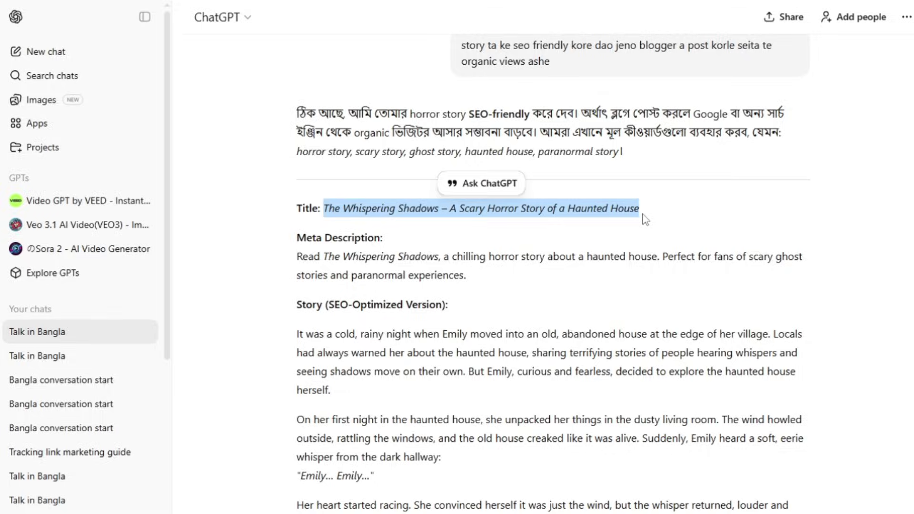
key("alt+Tab")
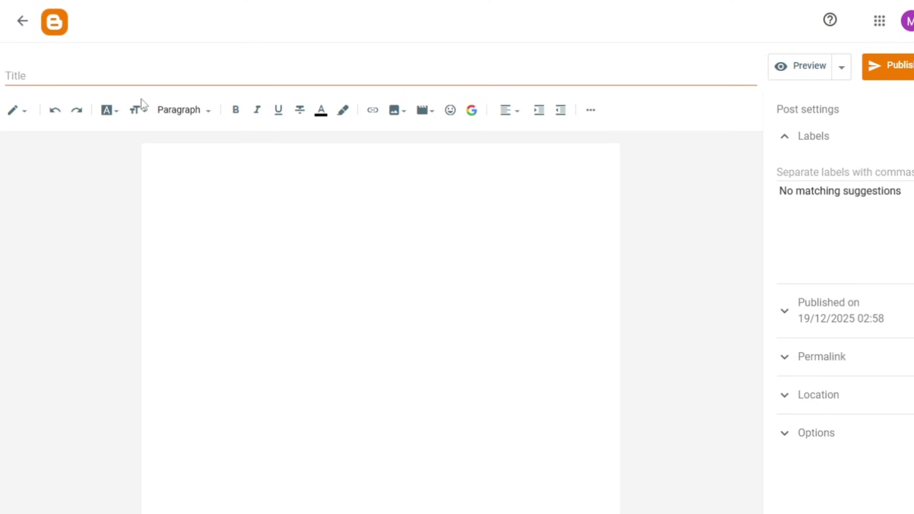
left_click(62, 77)
key("ctrl+v")
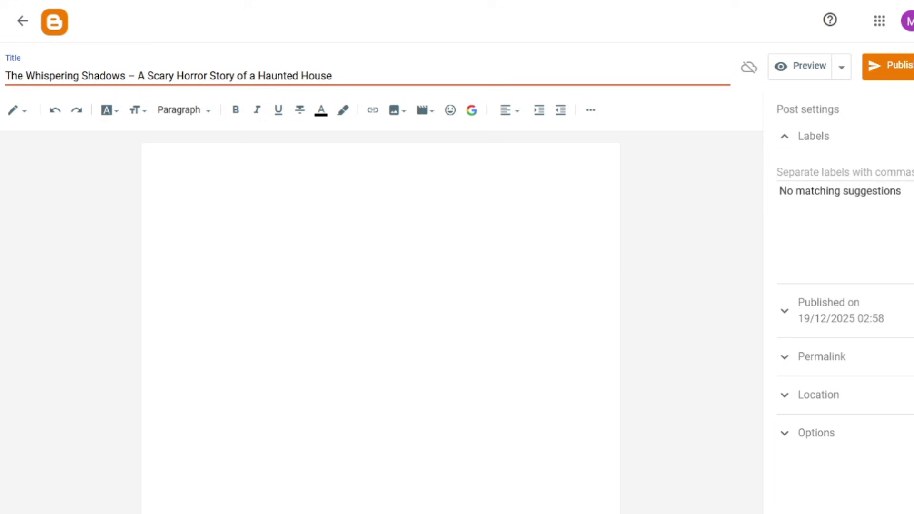
Copy the full SEO-optimized story text from ChatGPT, without the conclusion, into the body of the Blogger post
key("alt+Tab")
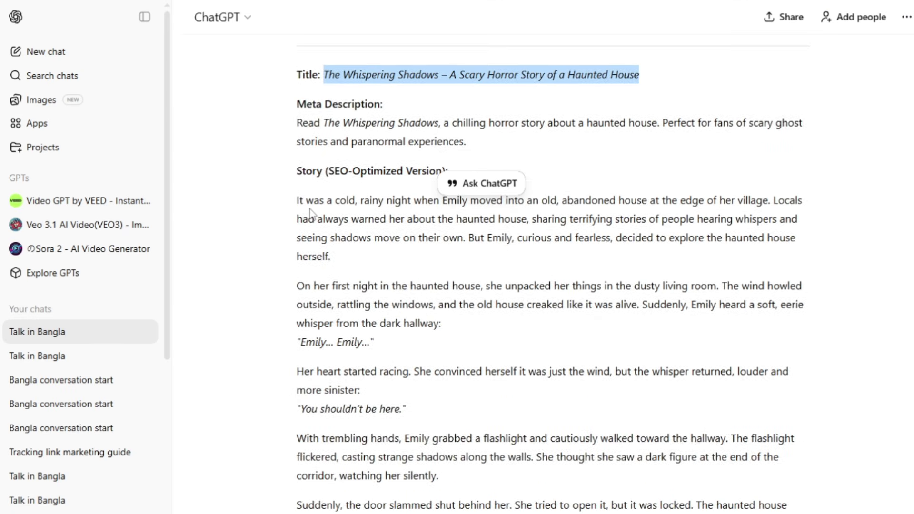
left_click(291, 193)
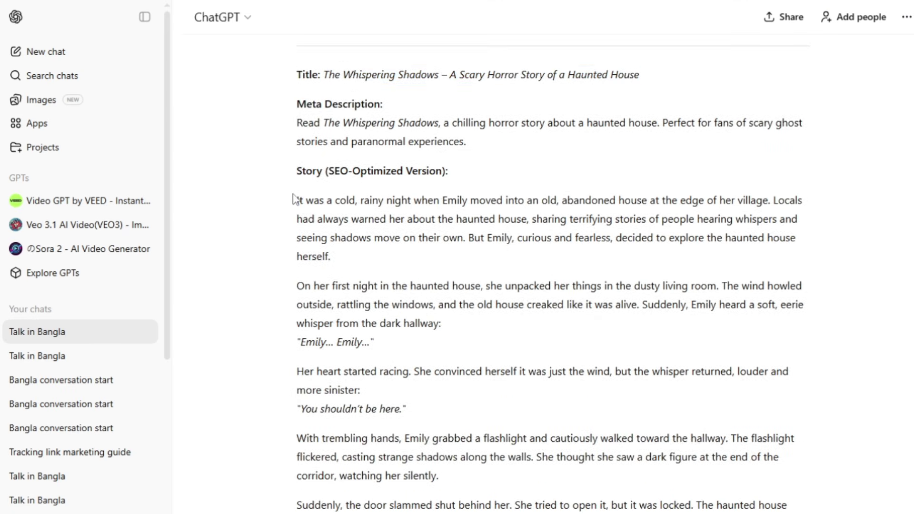
left_click_drag(294, 199, 524, 265)
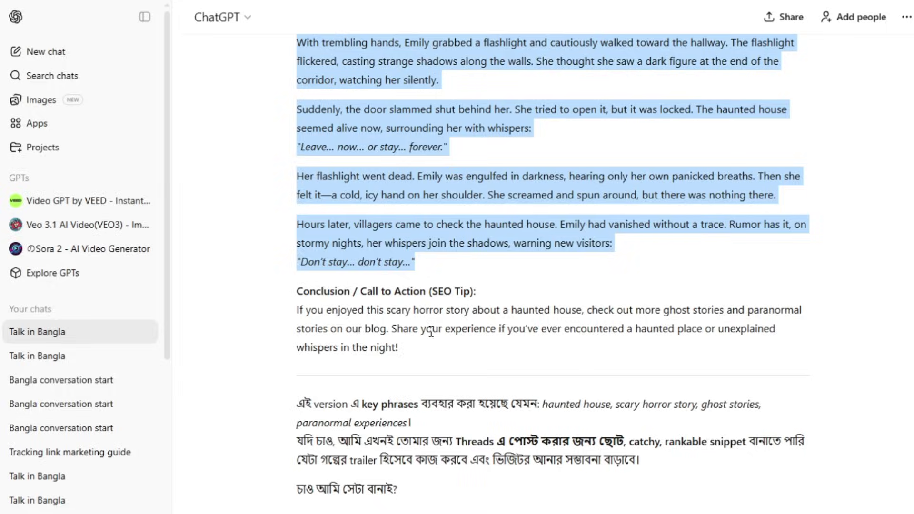
key("ctrl+Tab")
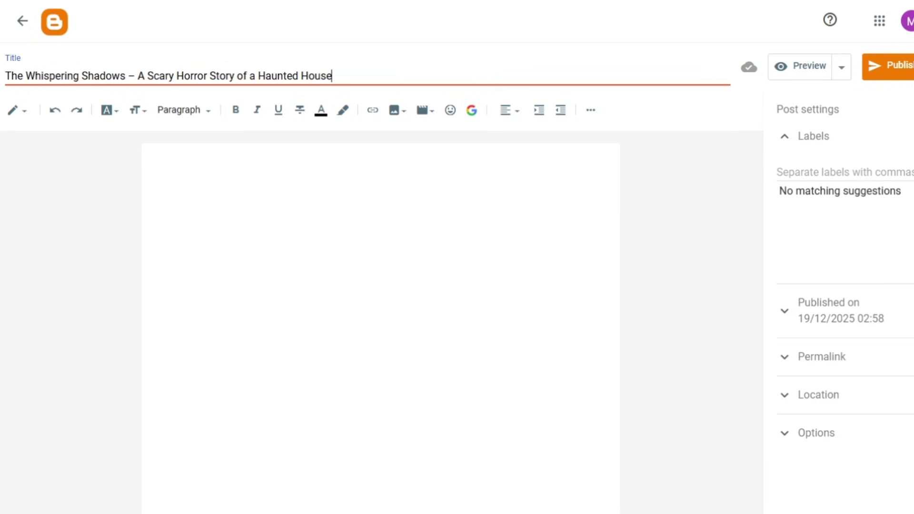
left_click(187, 174)
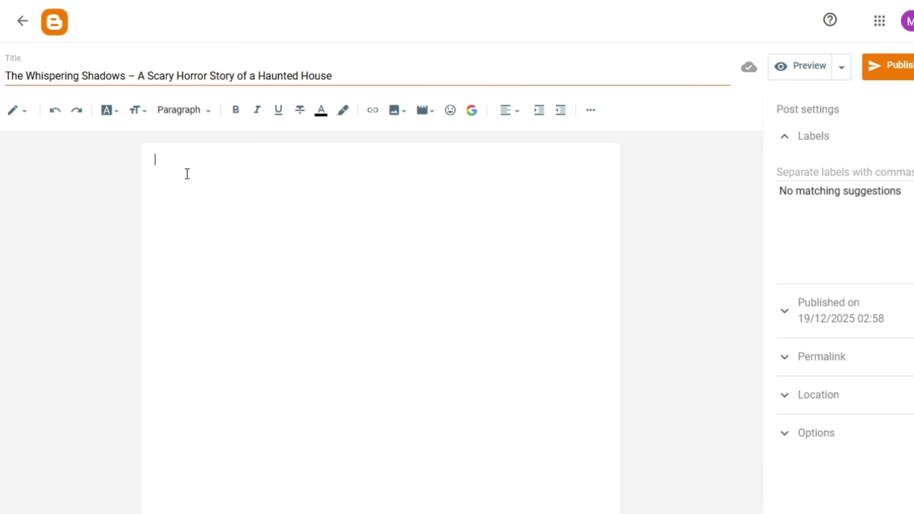
key("ctrl+v")
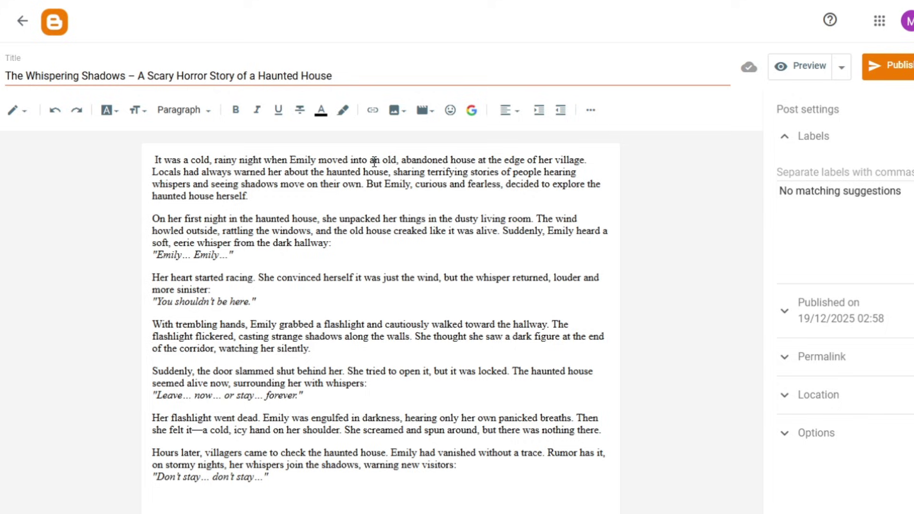
Return to ChatGPT, dismiss the plan limit notice and send the prompt "amar story tar jonno atka photo generate kore dao"
key("ctrl+Tab")
scroll(552, 272, "down", 1)
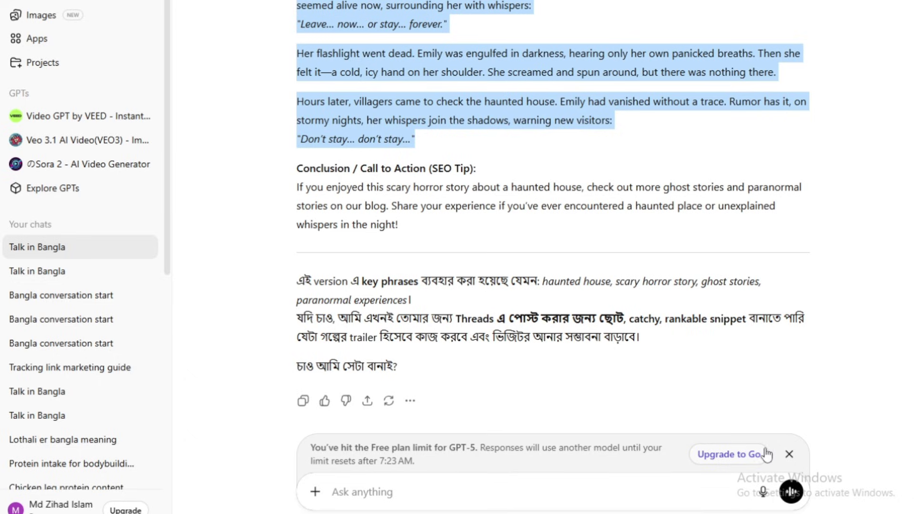
left_click(789, 454)
scroll(594, 394, "down", 1)
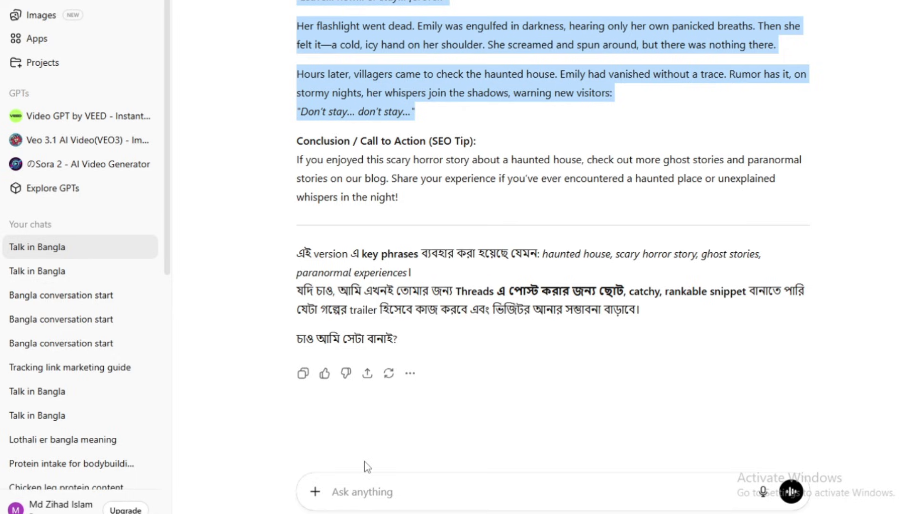
left_click(386, 492)
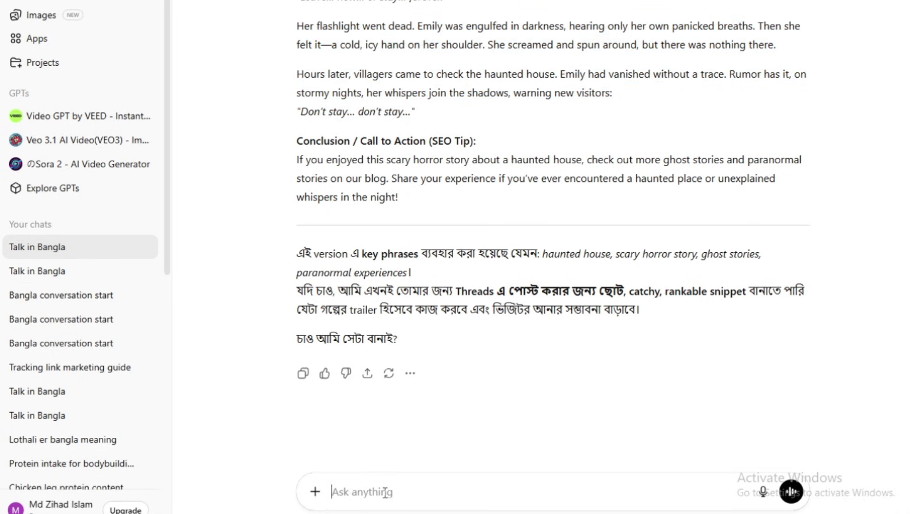
type("amar story")
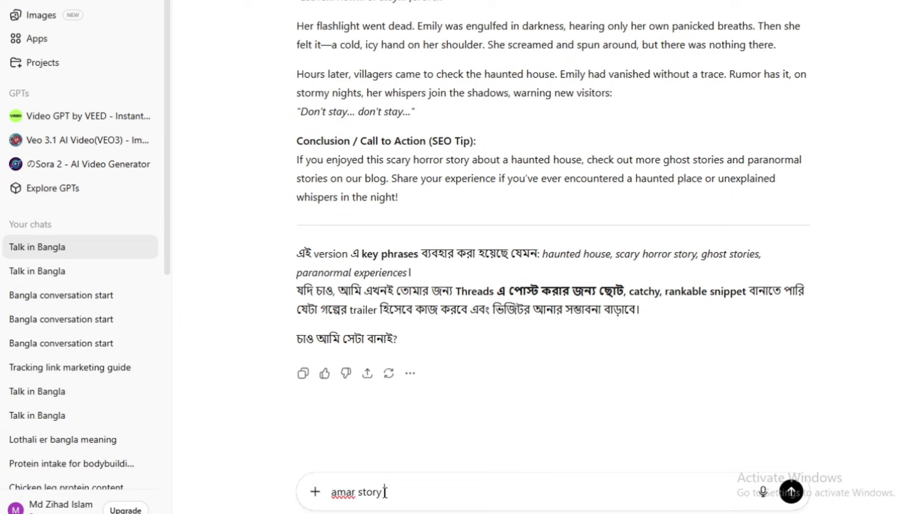
type(" tar jonno atka ph")
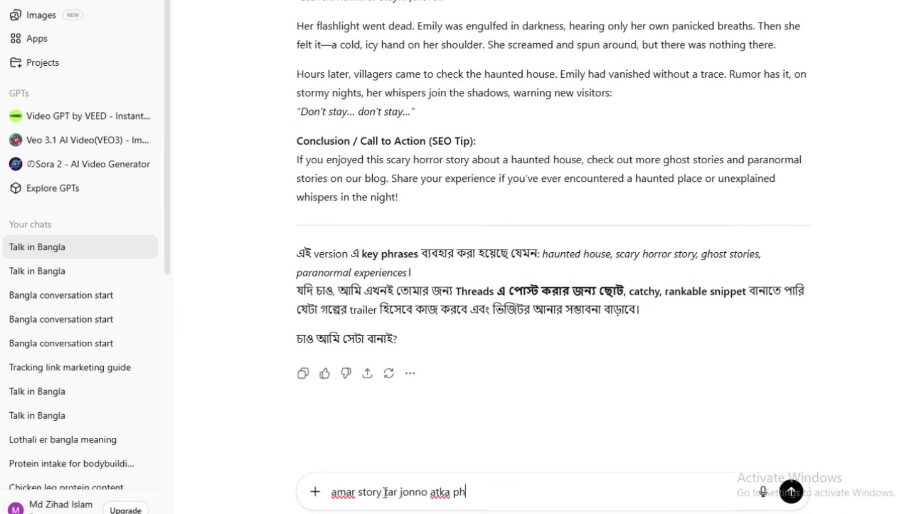
type("oto generate kore dao")
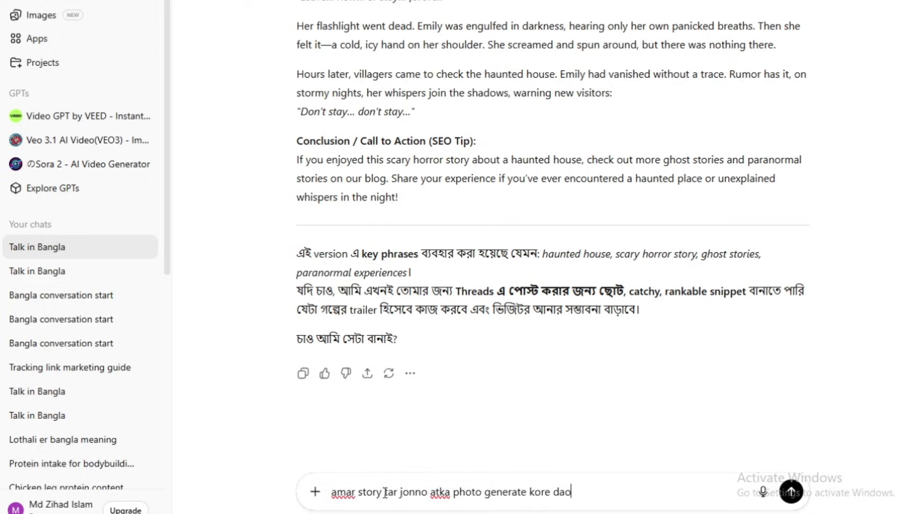
key("Return")
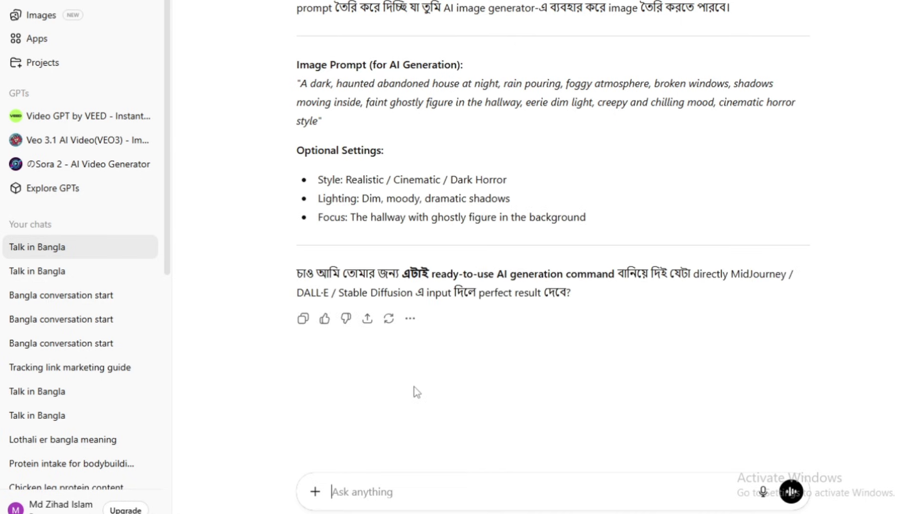
Copy the quoted haunted-house image prompt from the ChatGPT reply
scroll(401, 383, "up", 3)
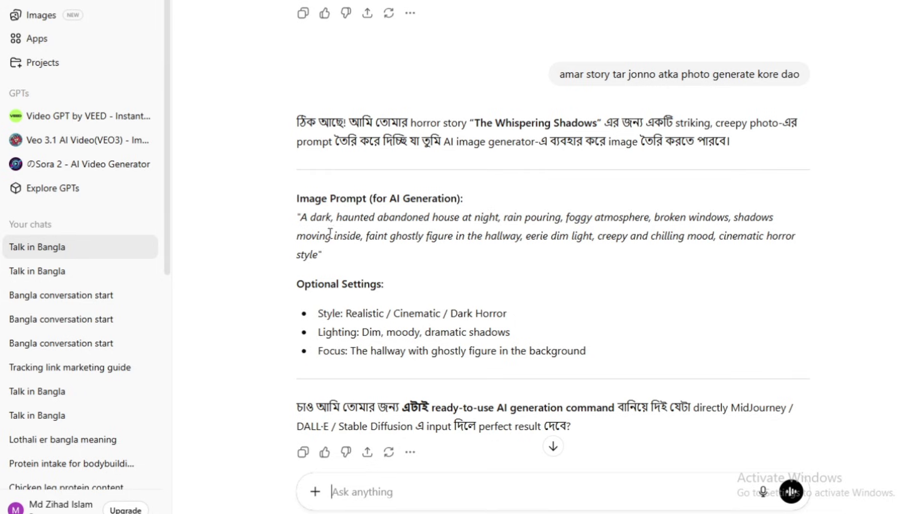
left_click_drag(324, 256, 295, 229)
key("ctrl+c")
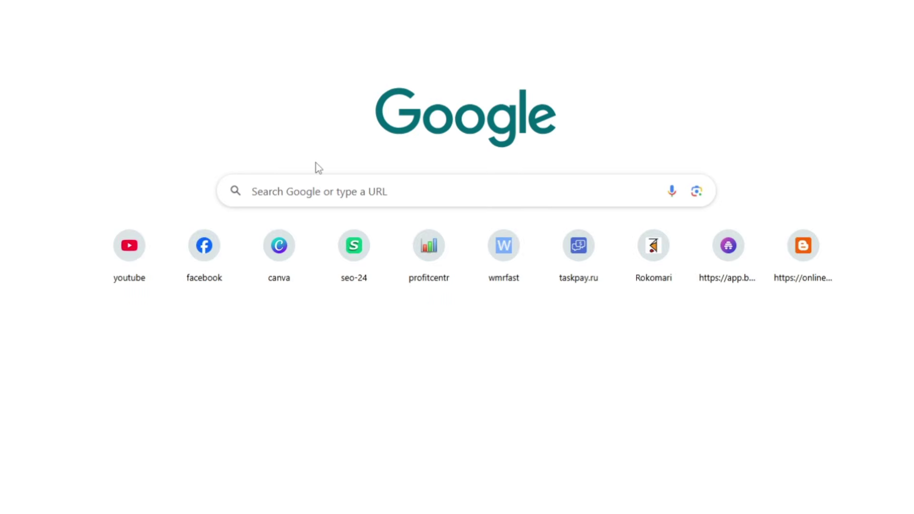
Open the Whisk tool through a Google search for "whisk" and paste the image prompt copied from ChatGPT as its description
left_click(295, 197)
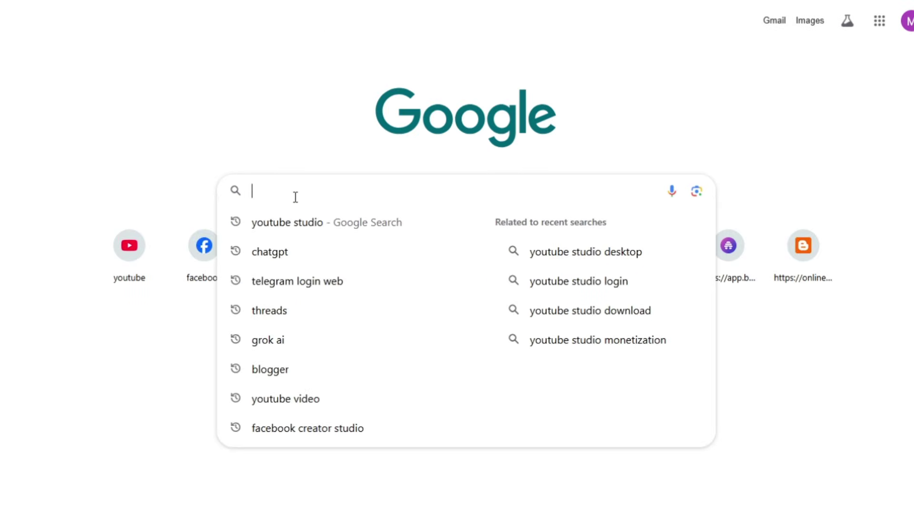
type("whisk")
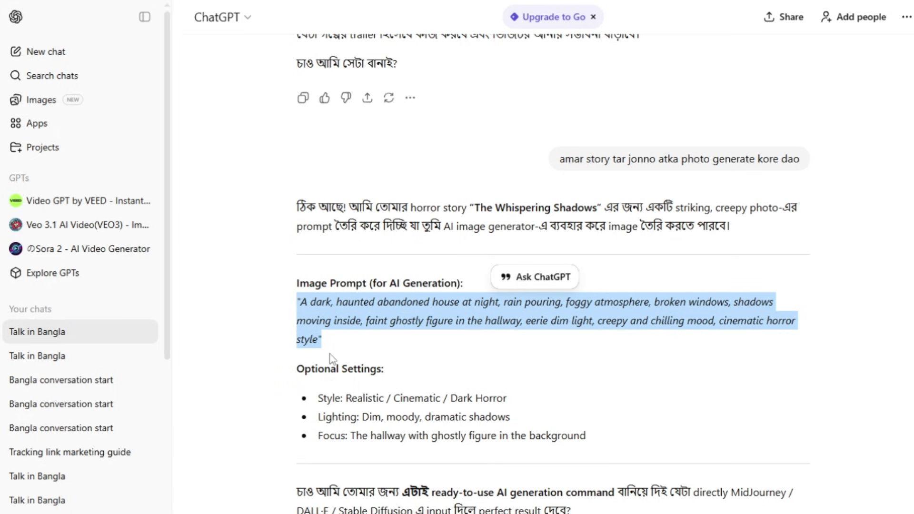
right_click(317, 328)
left_click(356, 343)
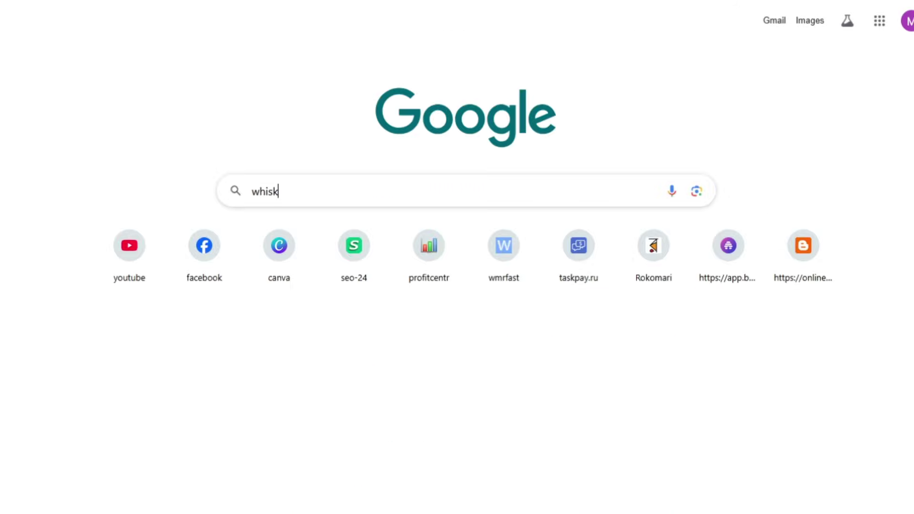
key("Return")
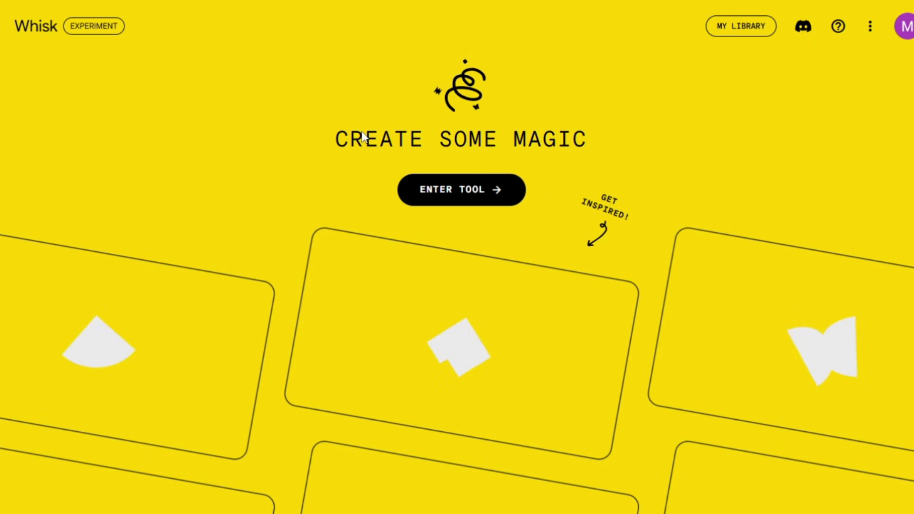
left_click(450, 196)
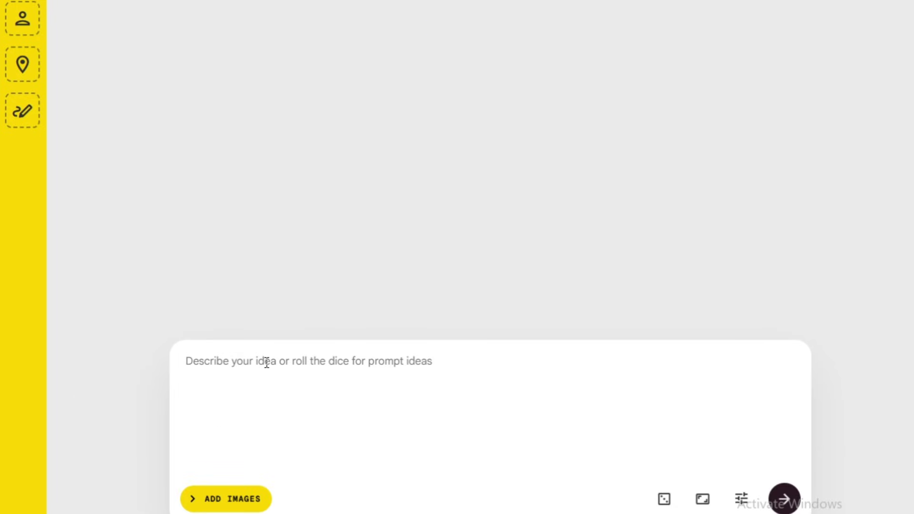
key("ctrl+v")
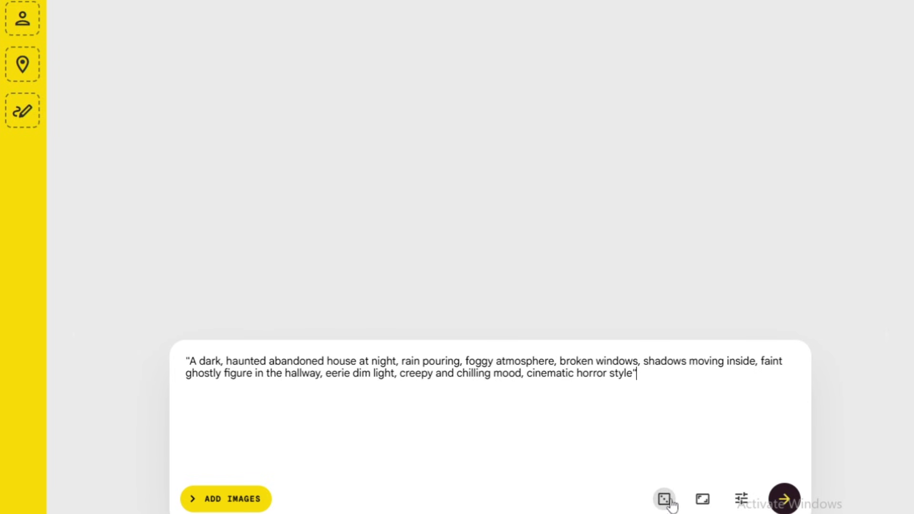
Set the image aspect ratio to landscape 16:9 and generate the haunted-house images from the prompt
left_click(703, 500)
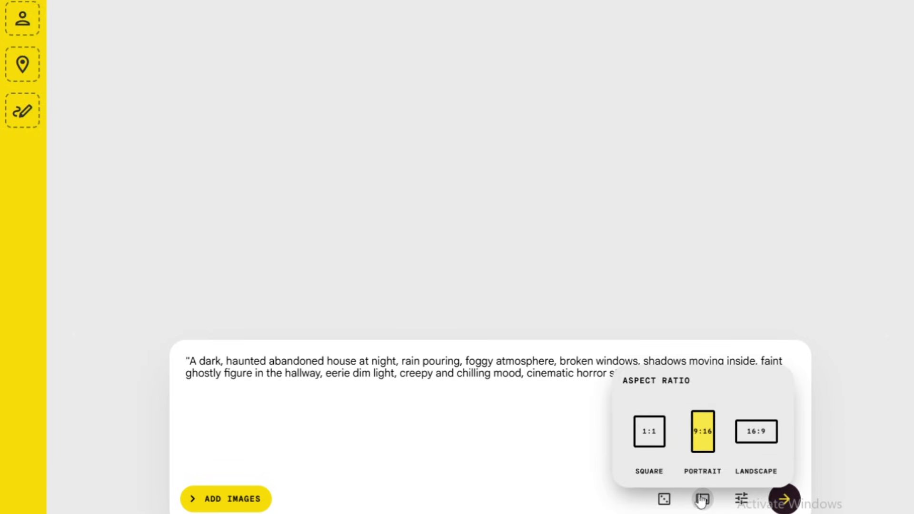
left_click(757, 432)
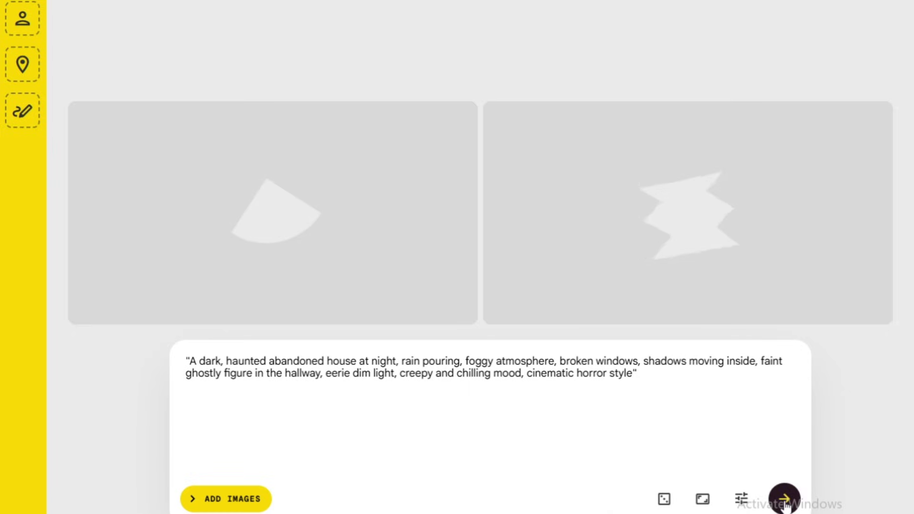
left_click(783, 498)
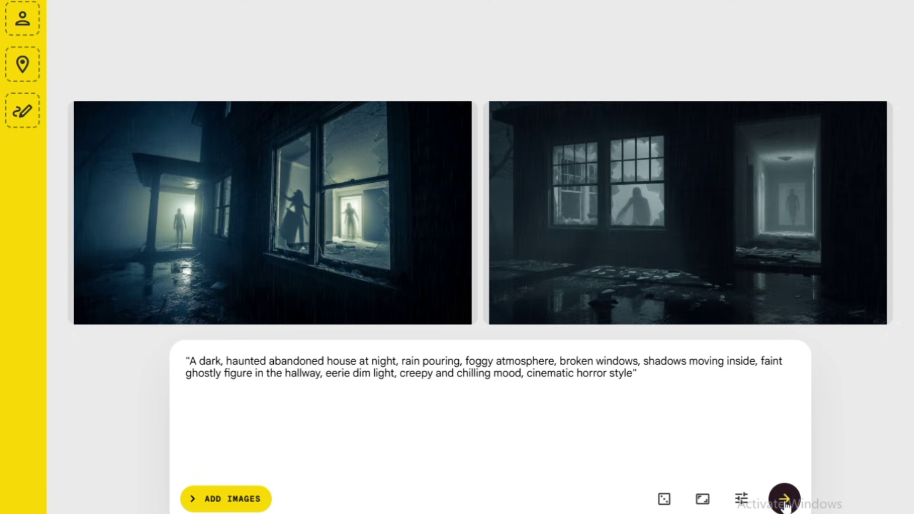
Copy the first generated image, with the two lit windows and shadow figures, and paste it above the story's opening paragraph in the Blogger post
mouse_move(233, 172)
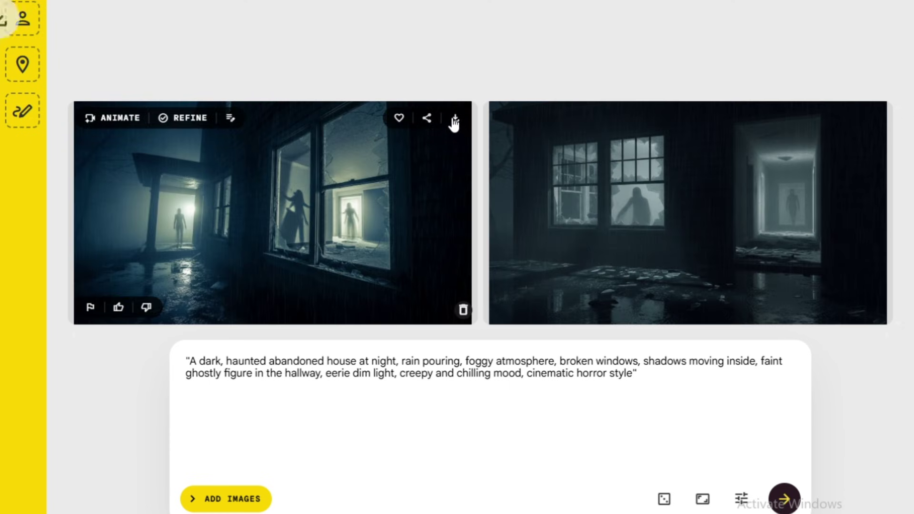
right_click(279, 199)
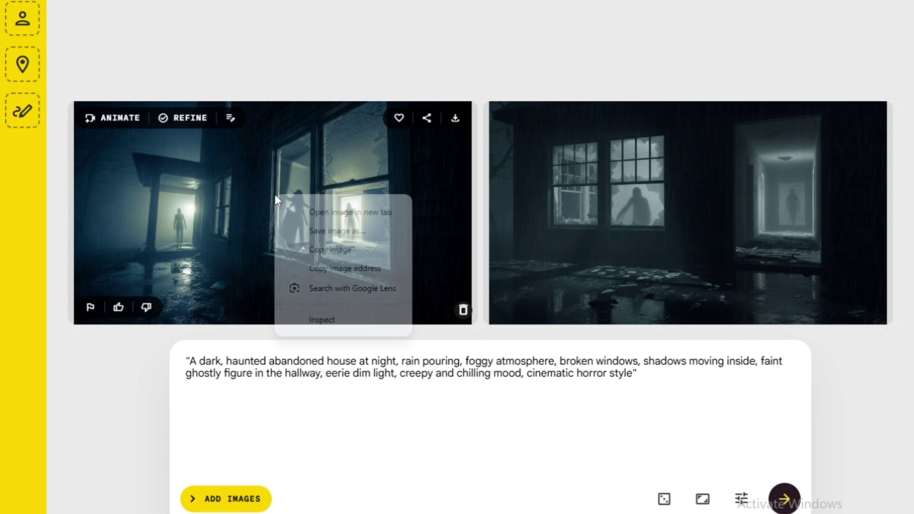
left_click(307, 248)
scroll(310, 261, "up", 1)
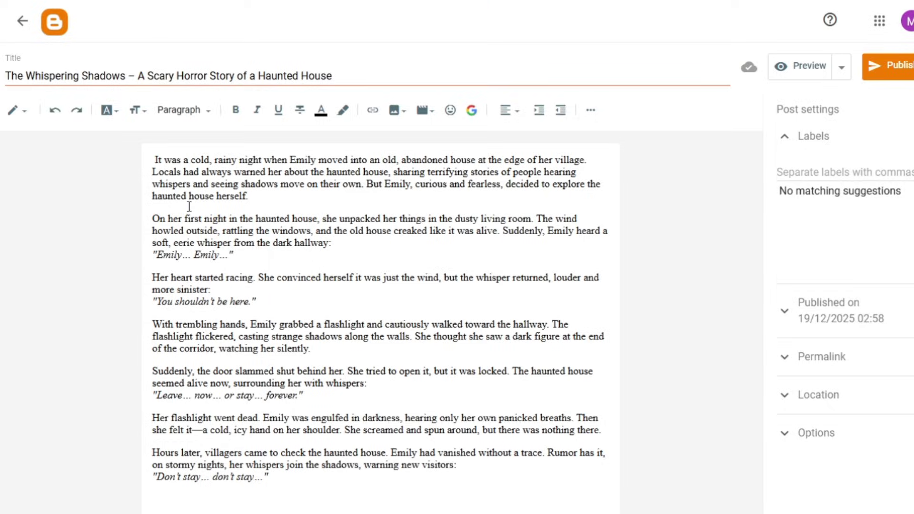
left_click(155, 161)
key("ctrl+v")
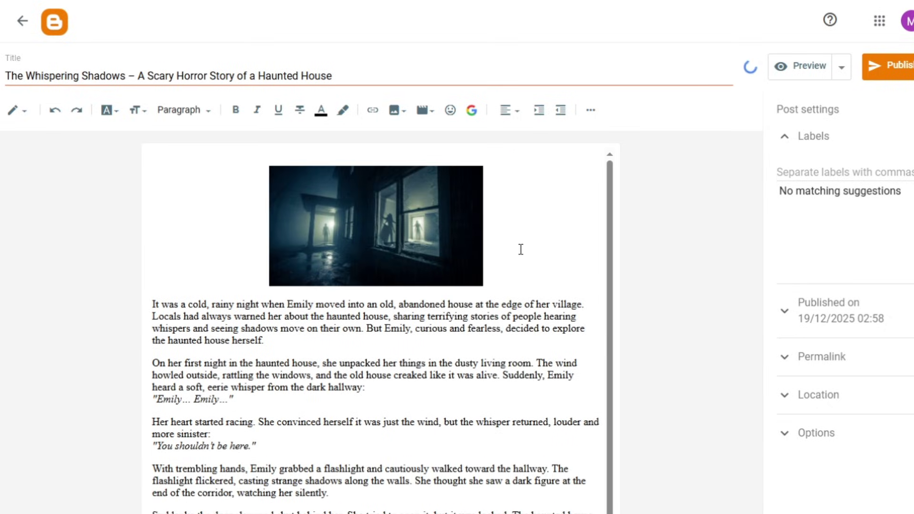
Set the size of the pasted haunted-house image to X-large and deselect it
left_click(523, 249)
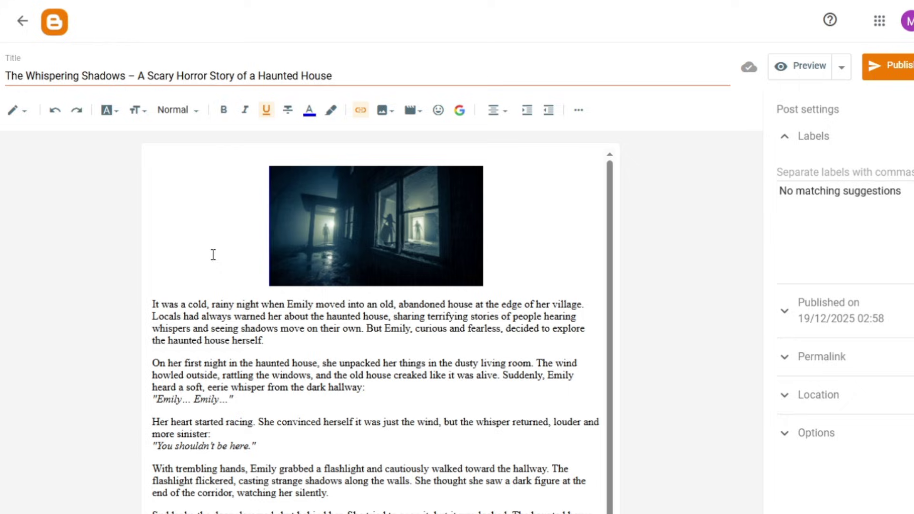
left_click(405, 259)
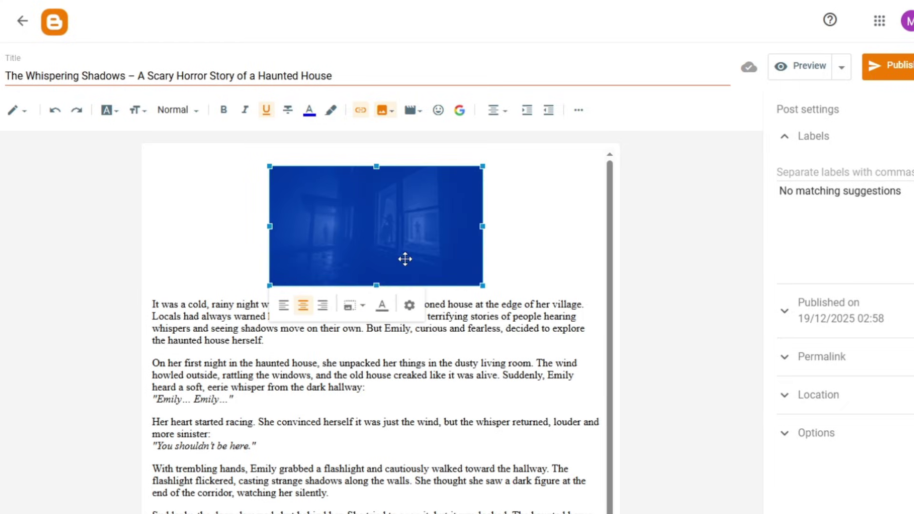
left_click(409, 306)
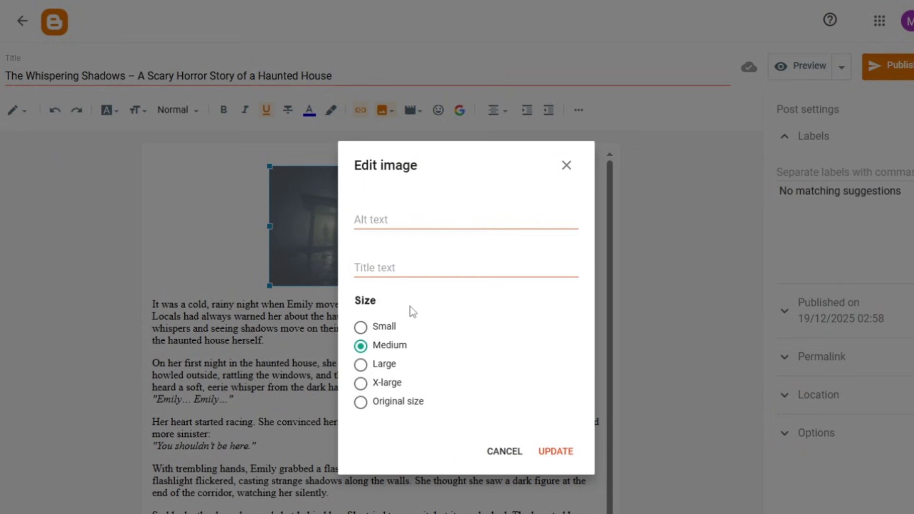
left_click(360, 390)
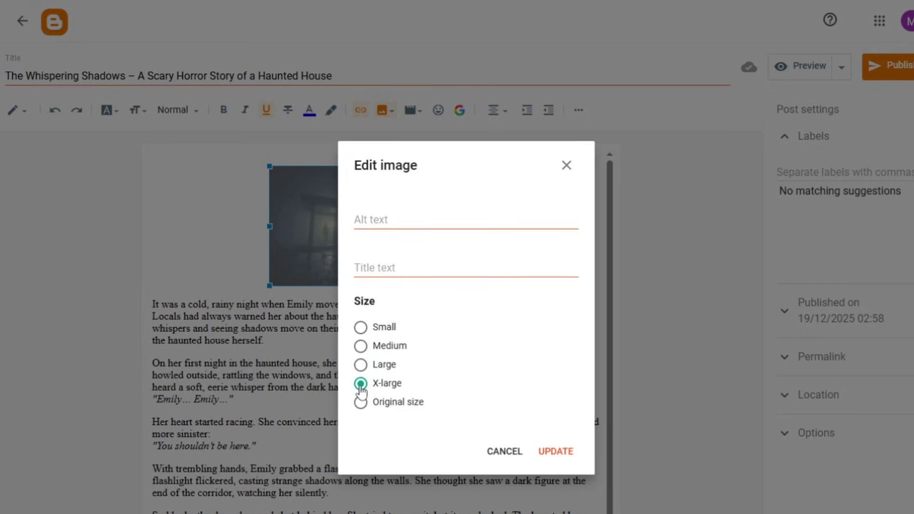
left_click(557, 453)
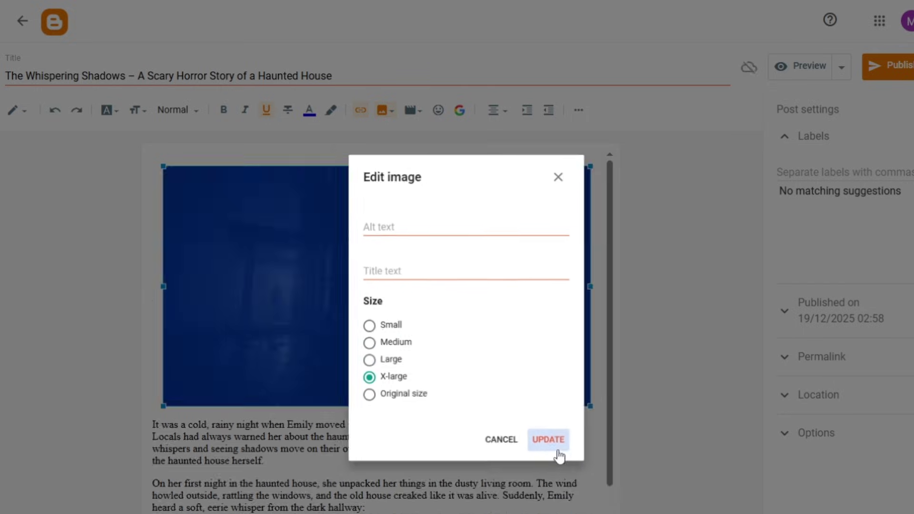
left_click(218, 158)
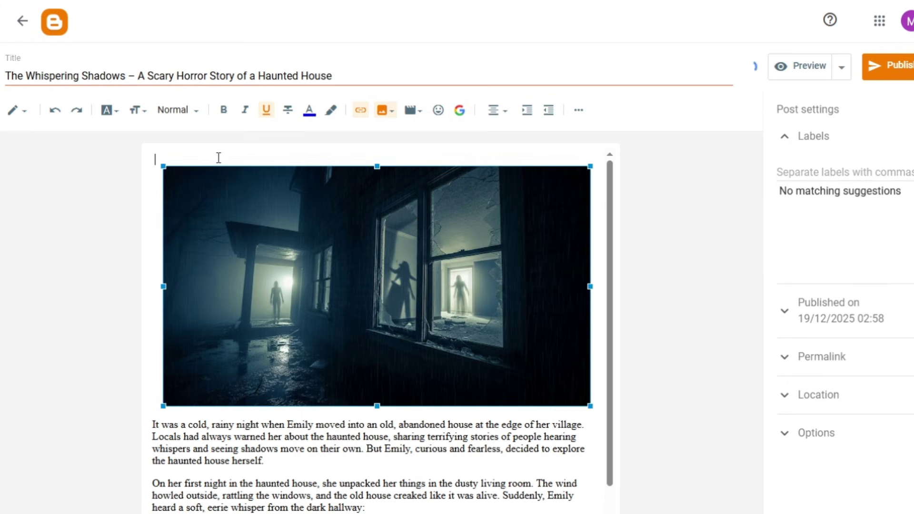
Look over the post's image and story text, then publish the post to the blog
scroll(401, 472, "down", 3)
scroll(401, 472, "up", 3)
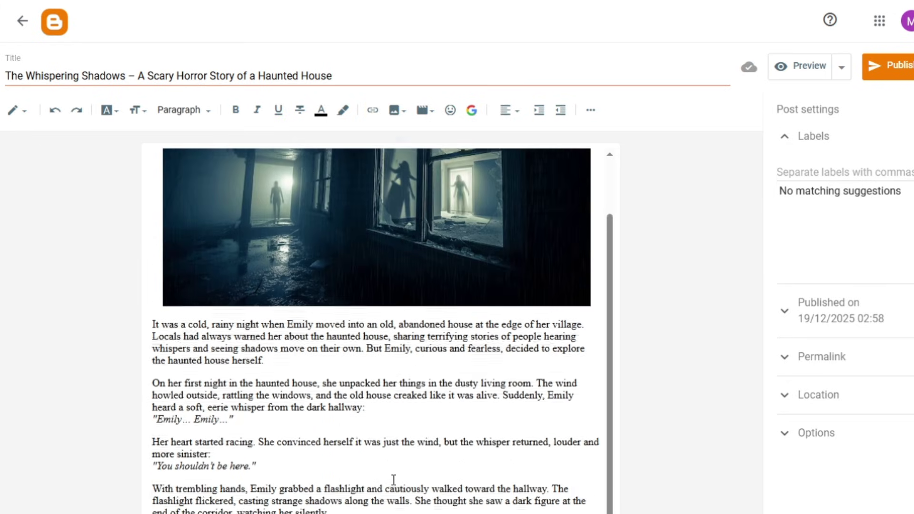
scroll(518, 368, "down", 3)
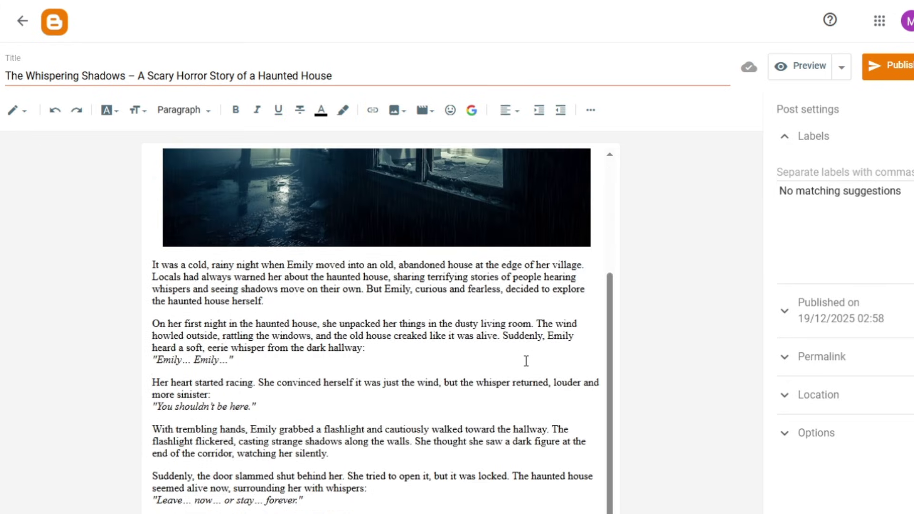
left_click(889, 76)
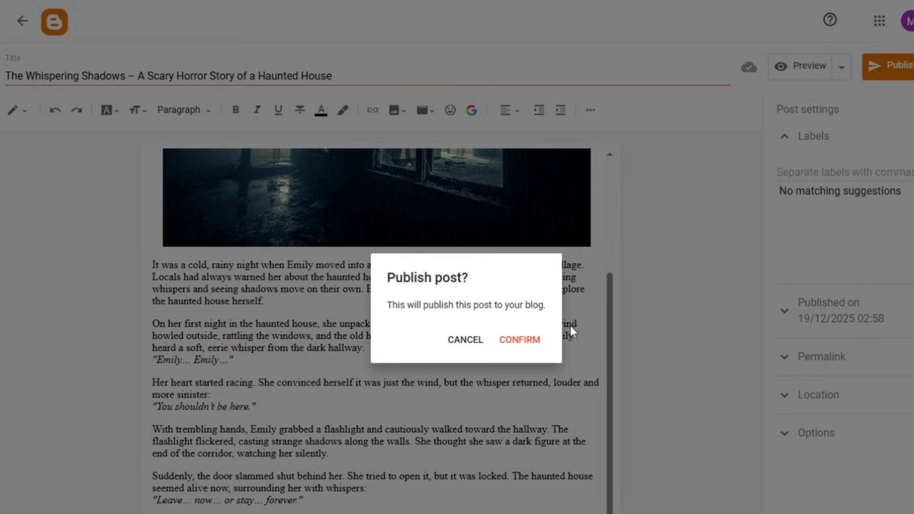
left_click(526, 340)
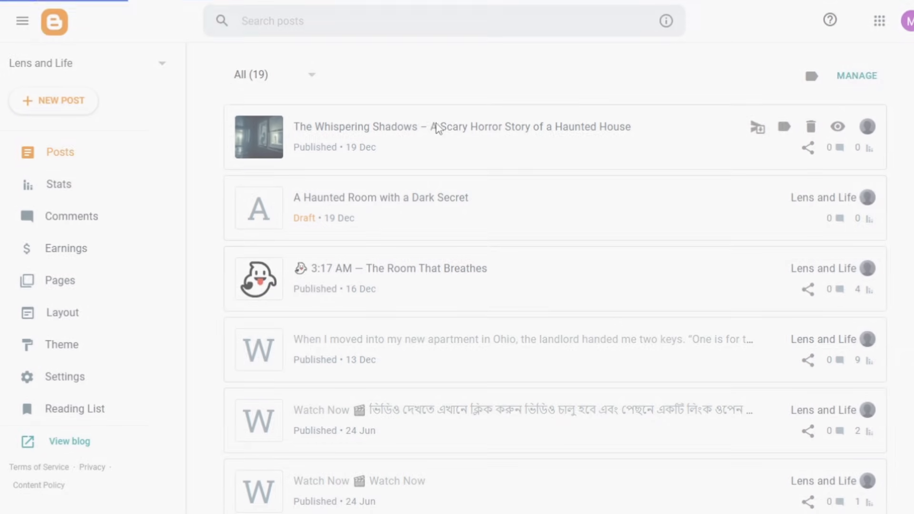
View the published post "The Whispering Shadows – A Scary Horror Story of a Haunted House" on the live blog and close it after reading through
left_click(437, 128)
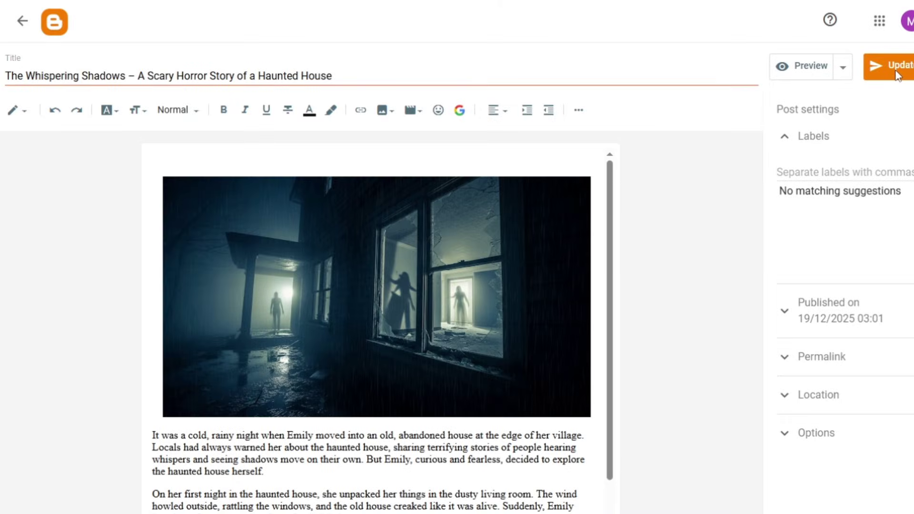
left_click(23, 21)
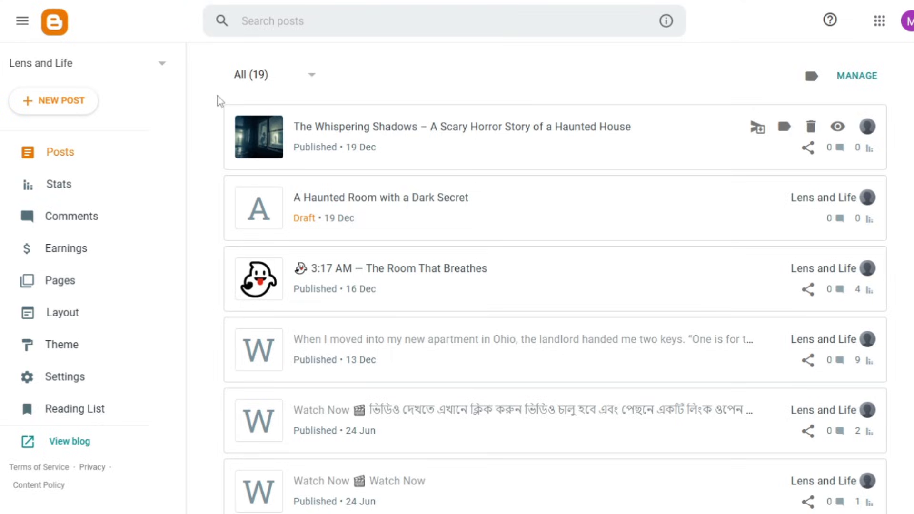
left_click(836, 128)
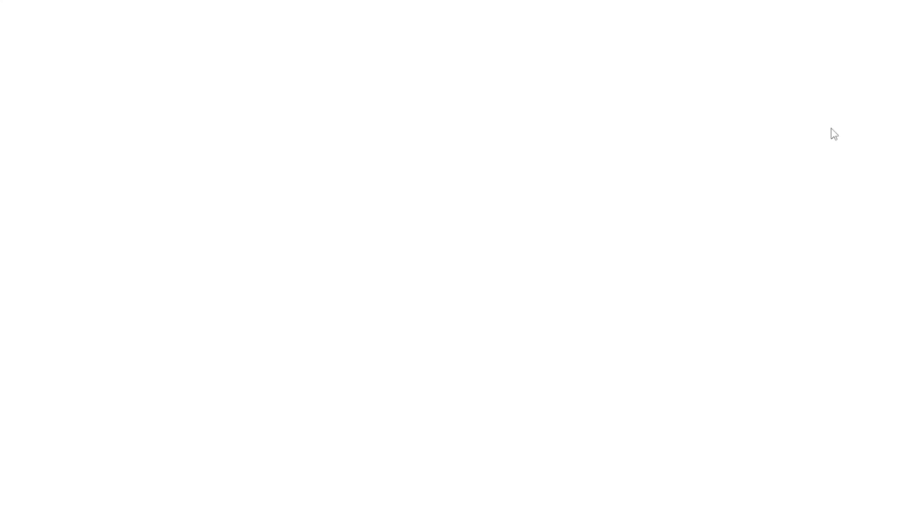
scroll(601, 290, "down", 10)
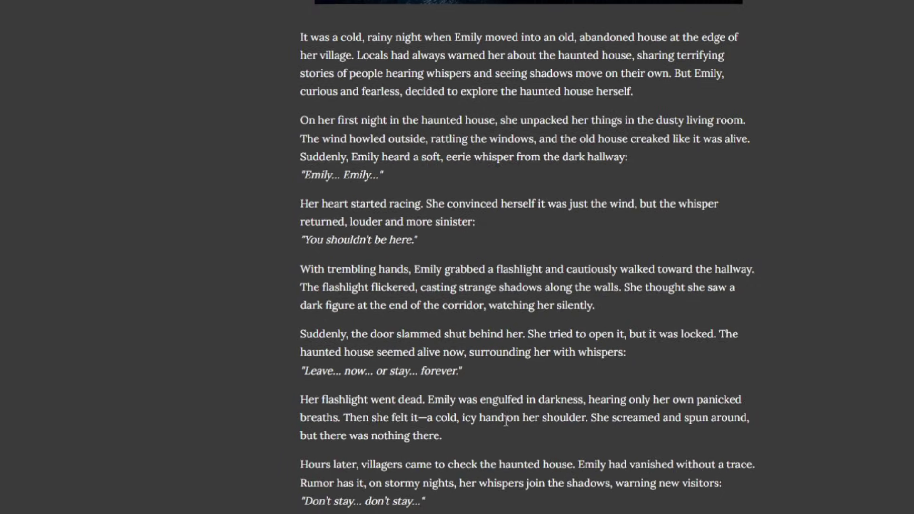
scroll(506, 421, "up", 8)
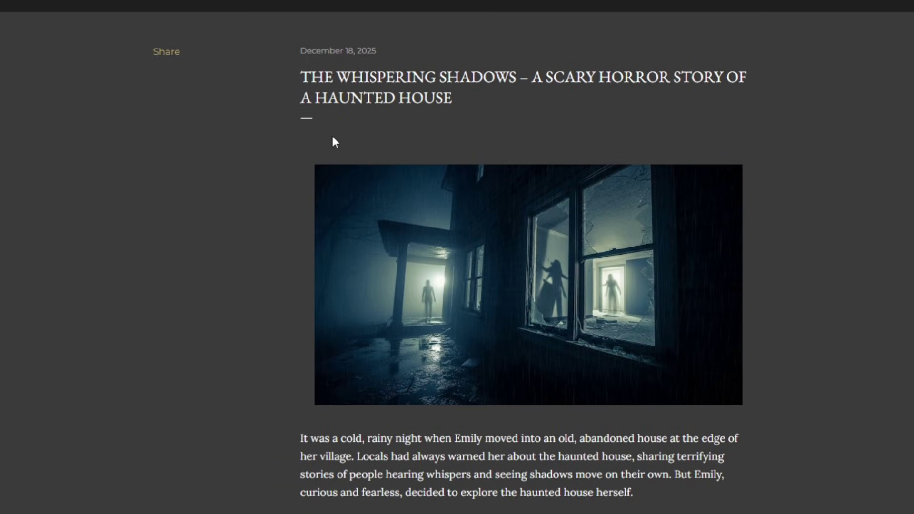
scroll(336, 142, "up", 2)
key("ctrl+w")
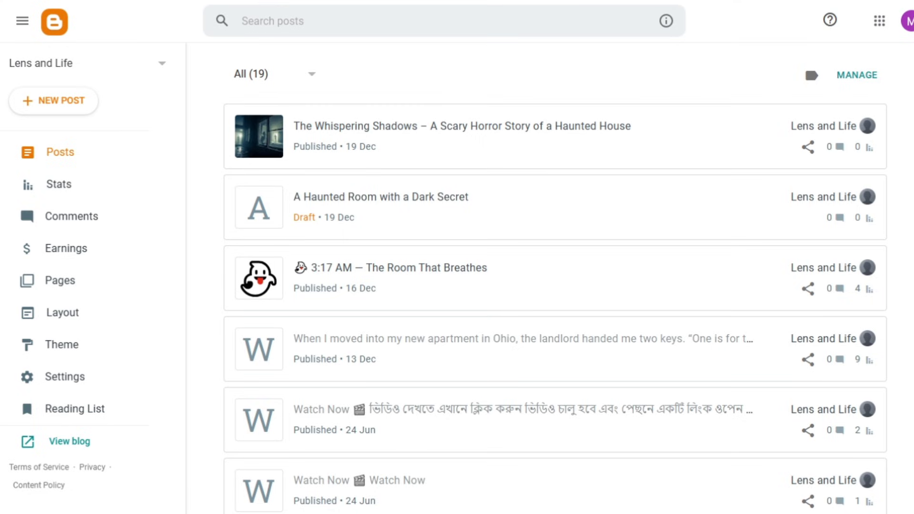
Switch to ChatGPT and start a prompt: "ami story ta blogger a post korsi akhon ai story ta te ami threads theke visitor ante chai ,,"
triple_click(551, 317)
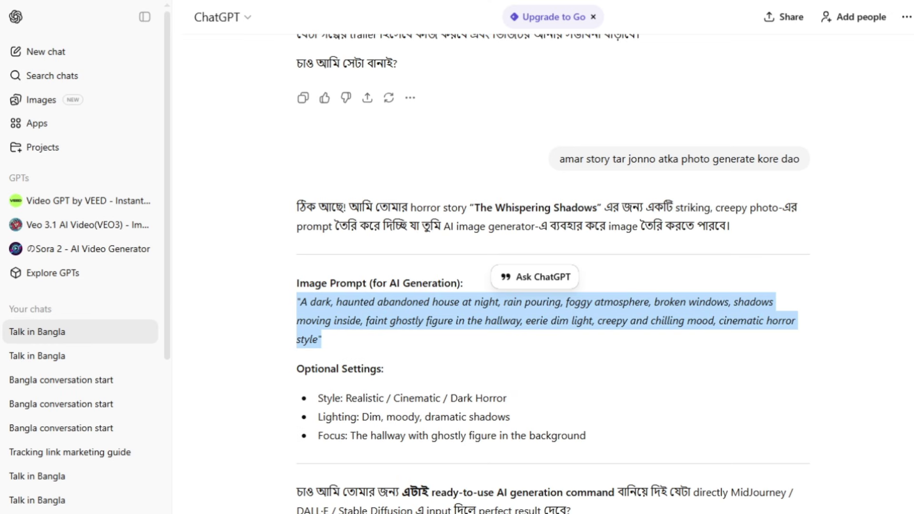
left_click(376, 496)
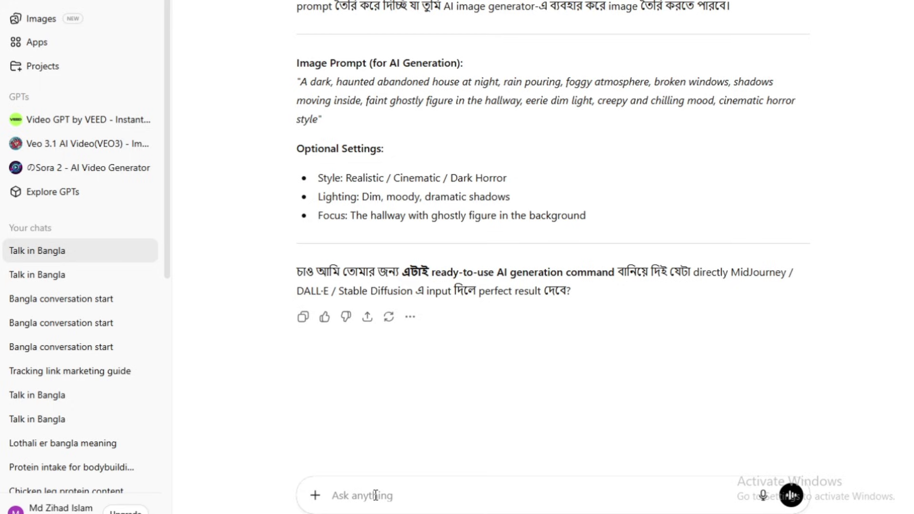
type("ami story ta blogg")
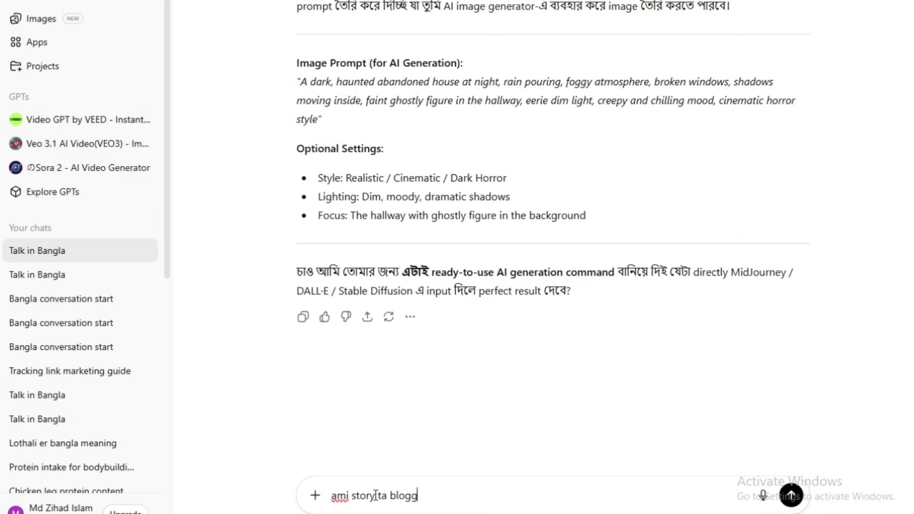
type("er a post korsi akhon ")
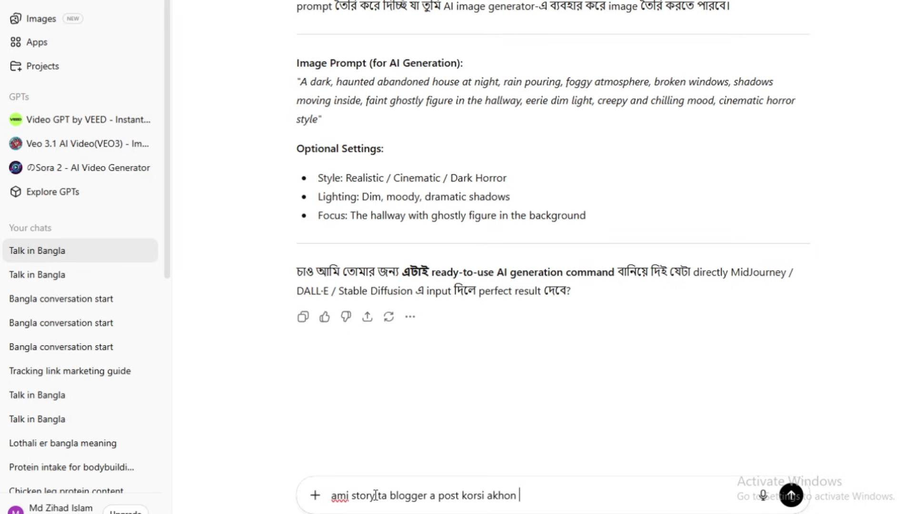
type("ai story ta te ami thr")
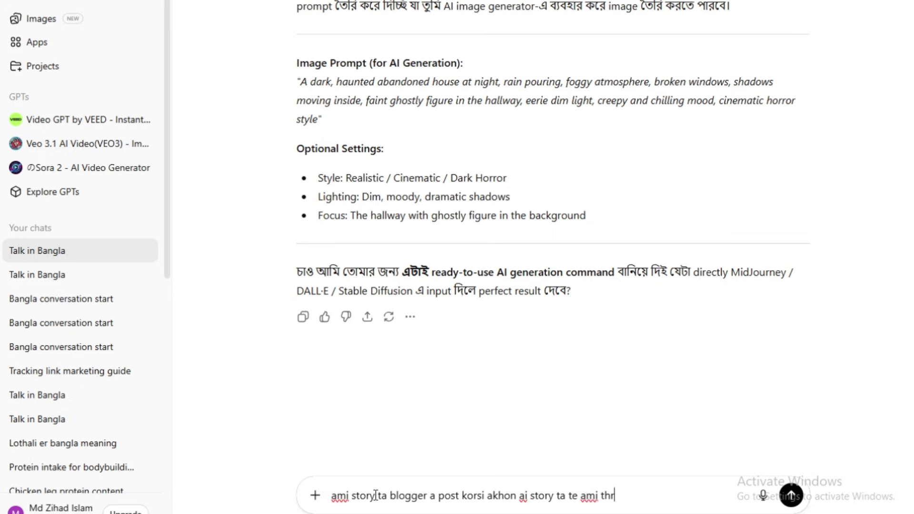
type("eads theke visitor ")
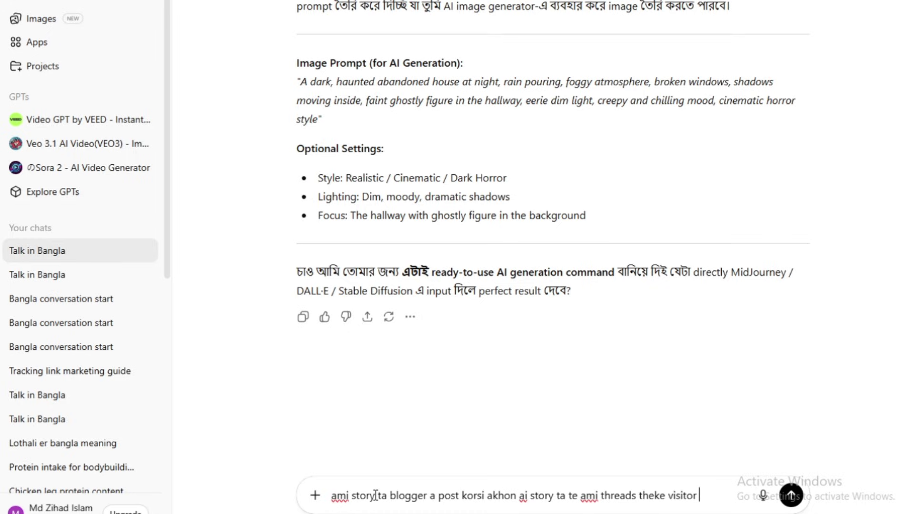
type("ante chai")
type(",,")
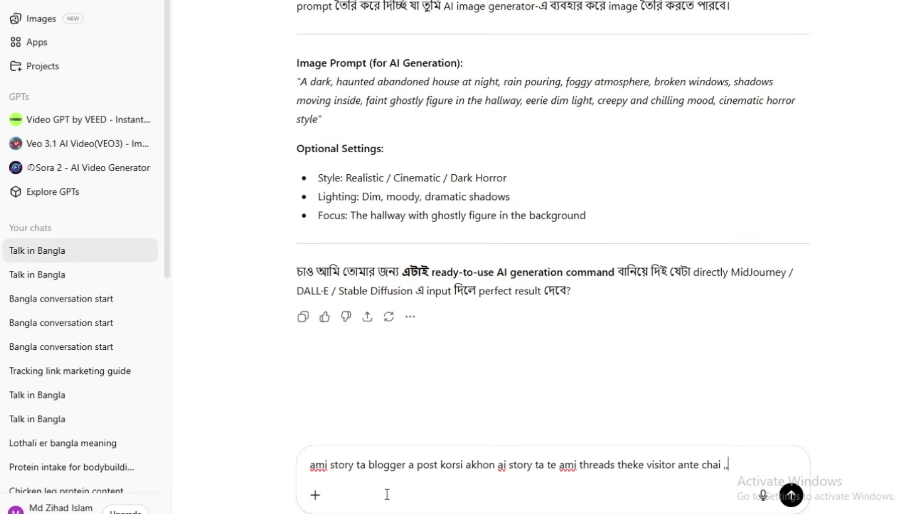
Extend the prompt with "akhon threads a post korar jonno amake akta short part likhe dao jeita dekhe"
type("akhon threads")
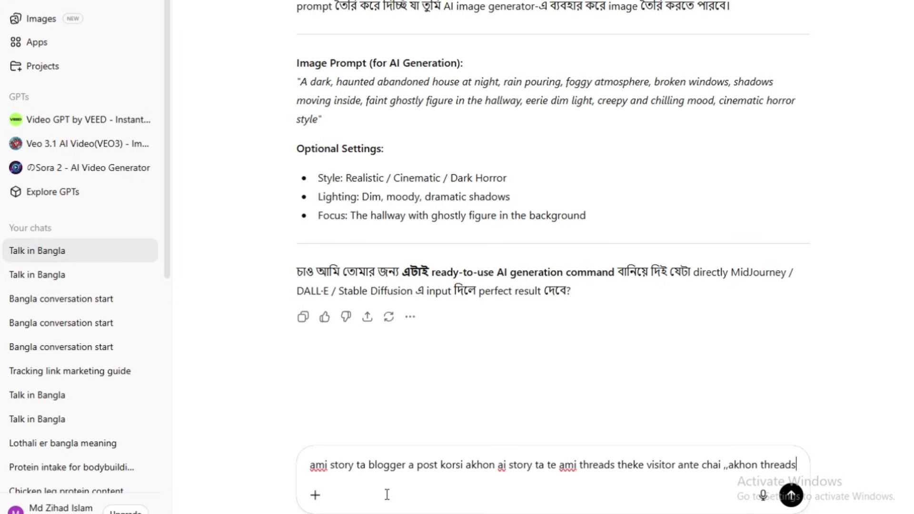
type(" a post kor")
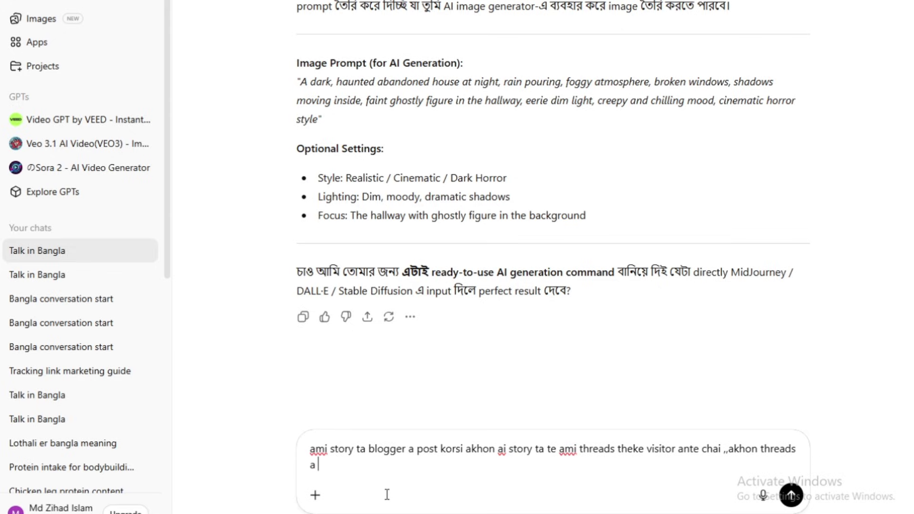
type("ar jon")
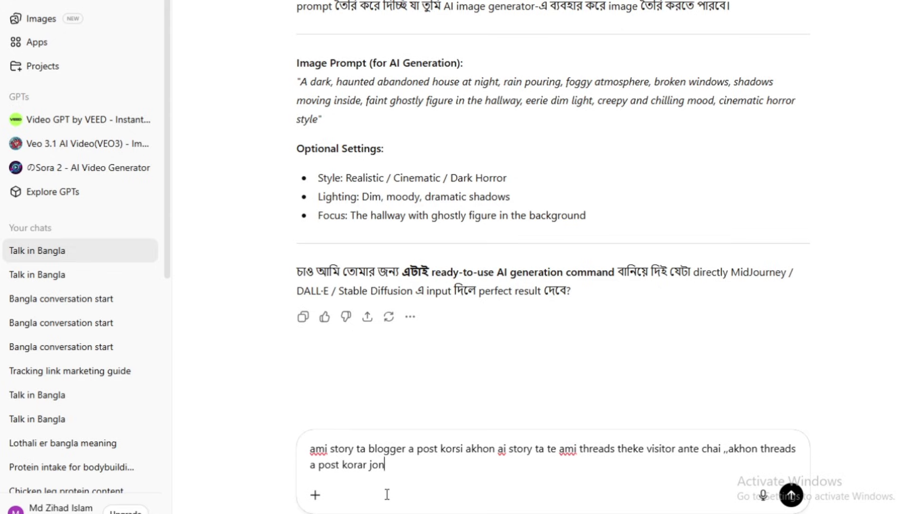
type("no amake akta ")
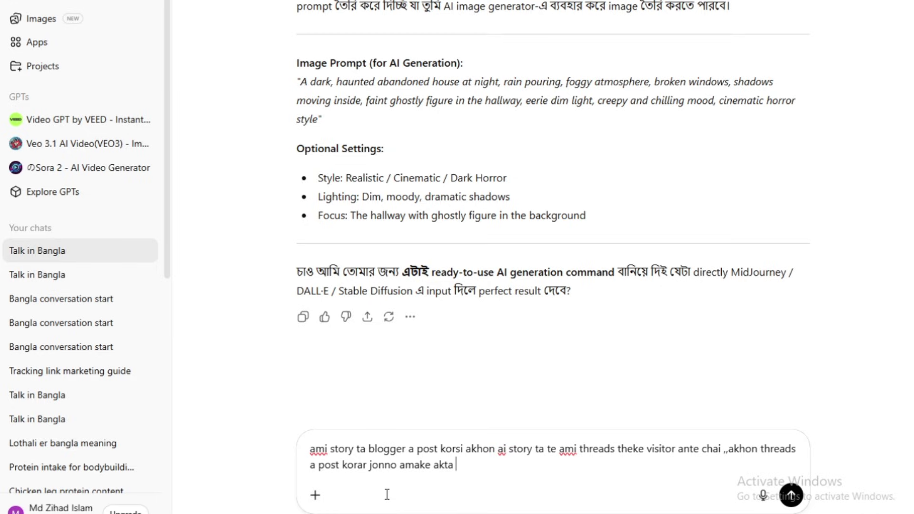
type("short part likhe dao j")
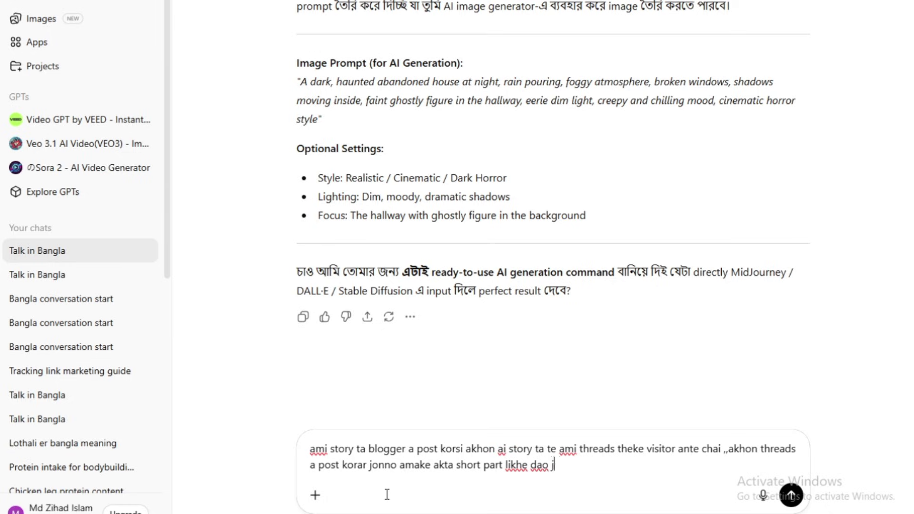
type("eita dekhe ")
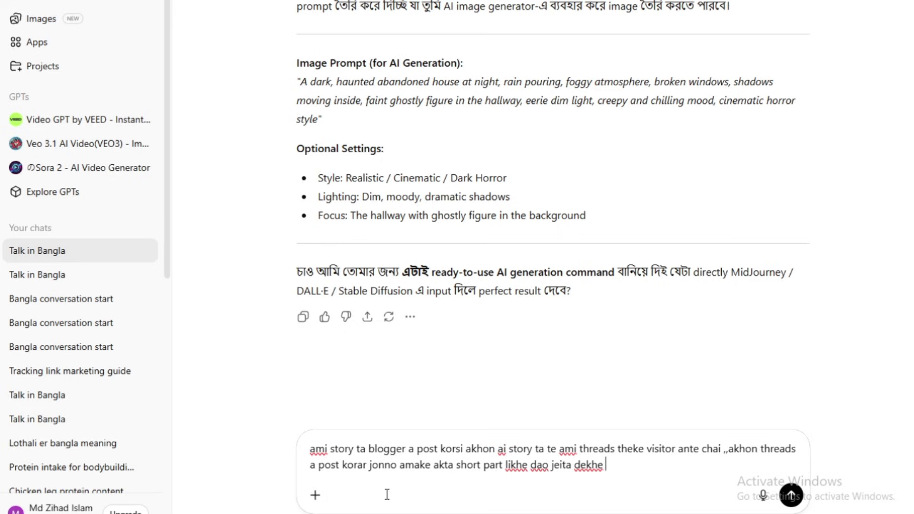
Continue the prompt with "visitors ra amar website a full story ta porte jabe ar"
type("visitore")
key("BackSpace")
type("s ra amar ")
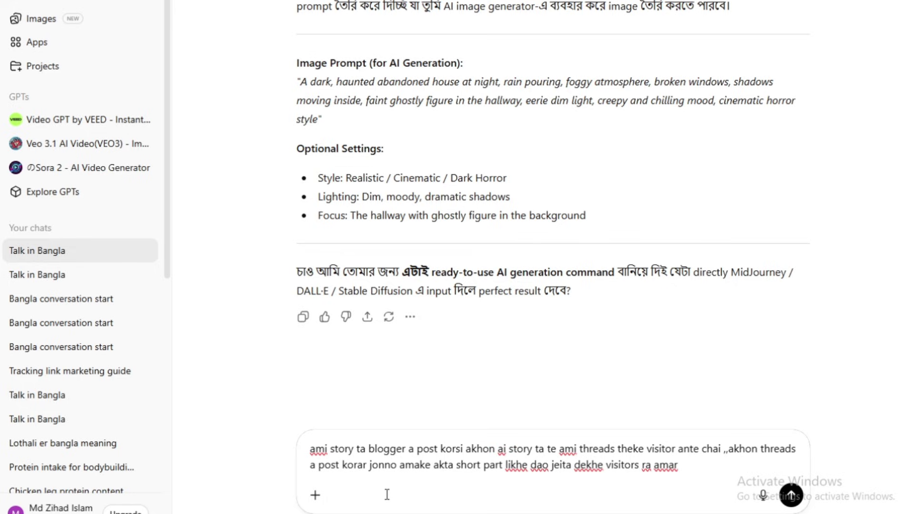
type("website a full s")
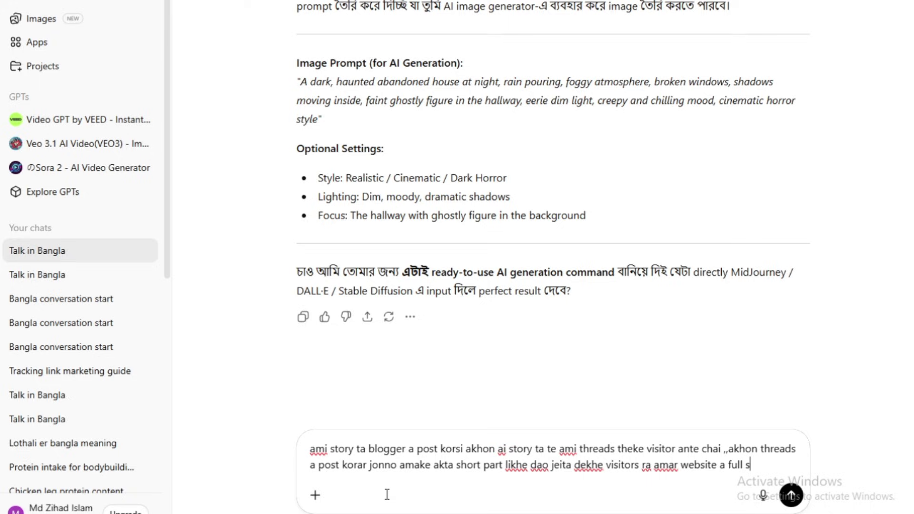
type("tory ta por")
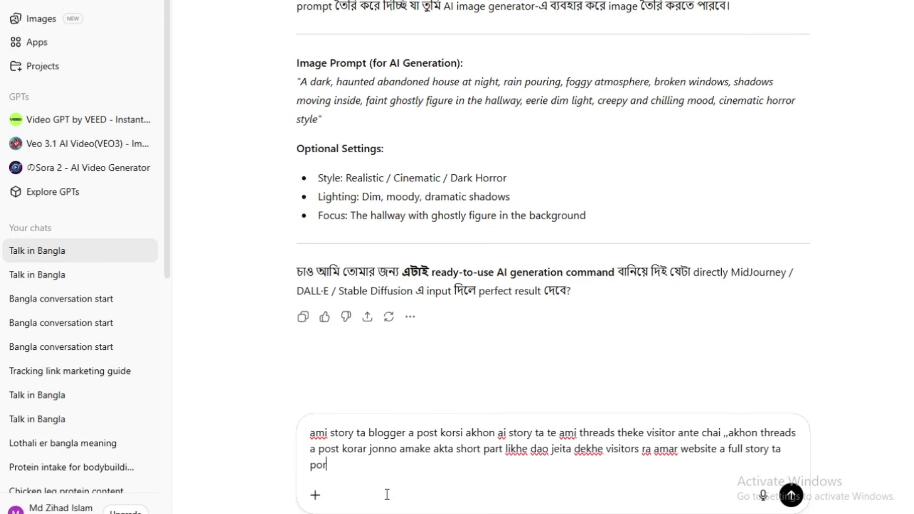
type("te jabe ara")
key("BackSpace")
Finish the prompt with "ami full story tar link comment box a diye rakhbo" and send it
type("ami")
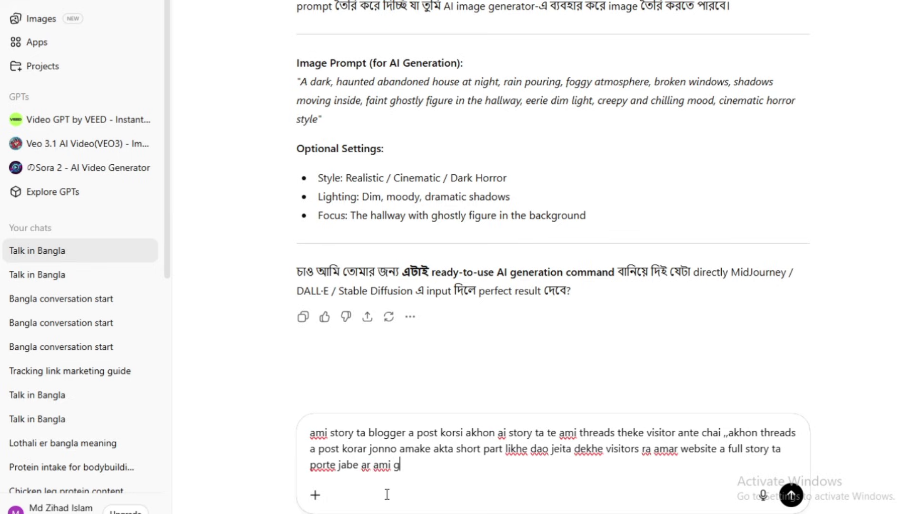
type(" full story tar link co")
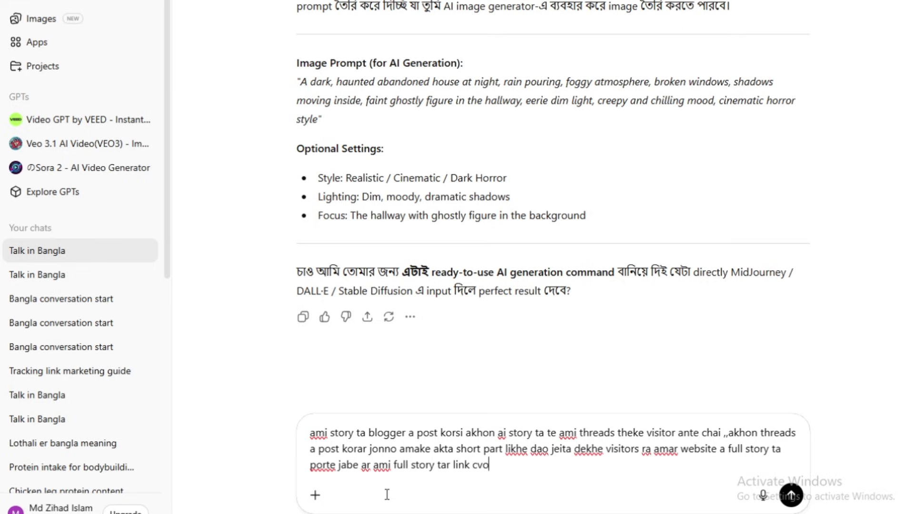
type("mment box a diye rakhbo")
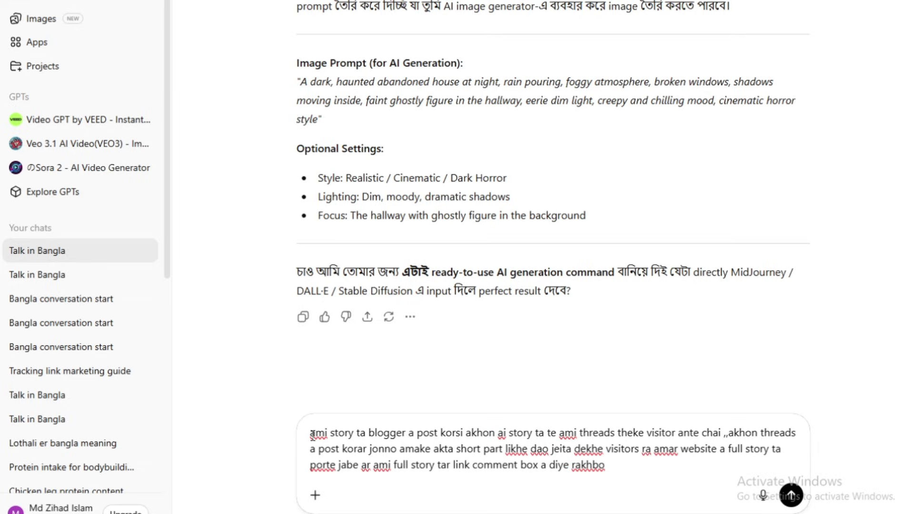
left_click_drag(311, 434, 736, 459)
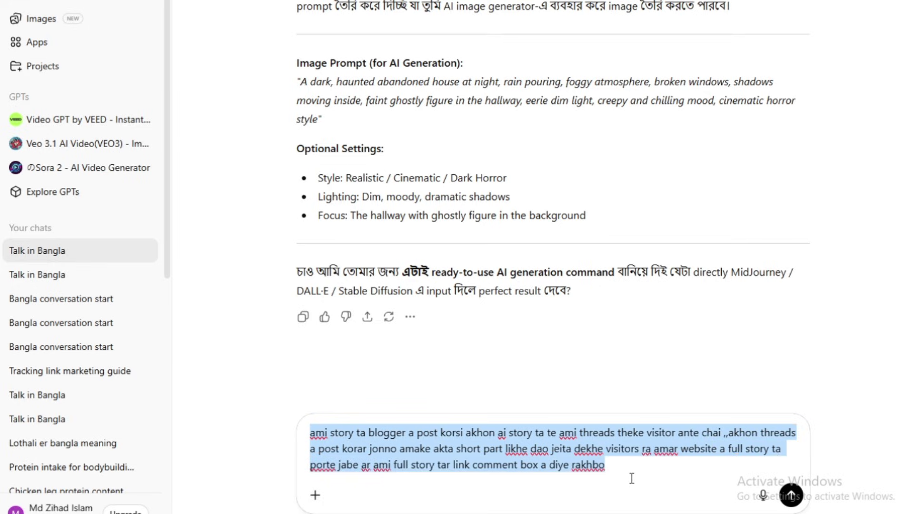
left_click(470, 479)
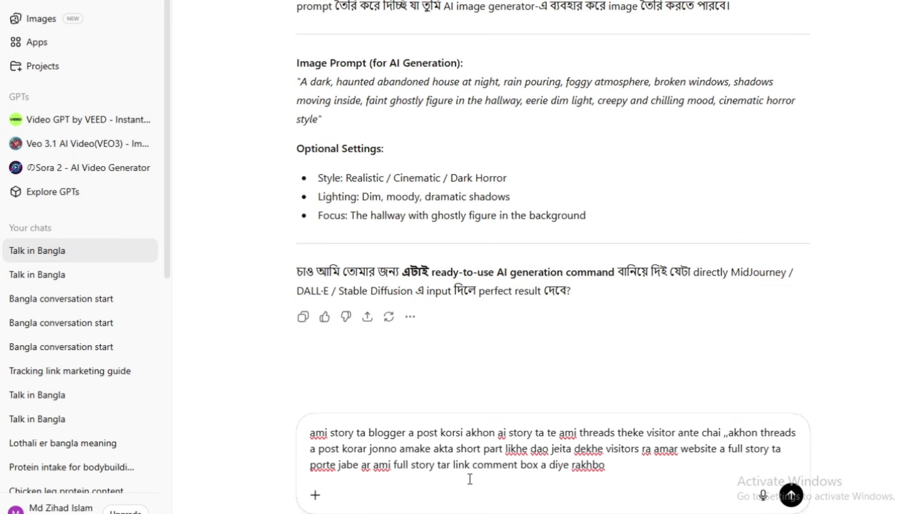
key("Return")
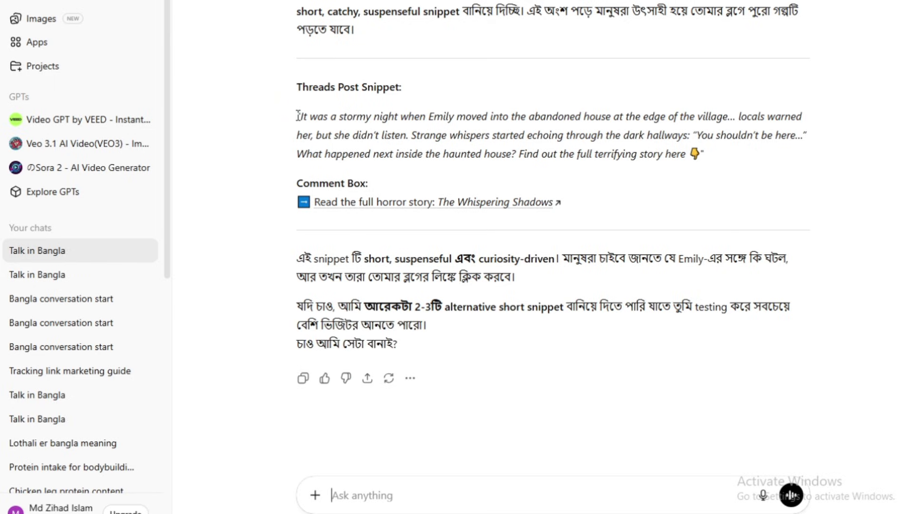
Copy the full text of the Threads post snippet from ChatGPT's reply
left_click_drag(297, 114, 709, 161)
right_click(471, 136)
left_click(517, 152)
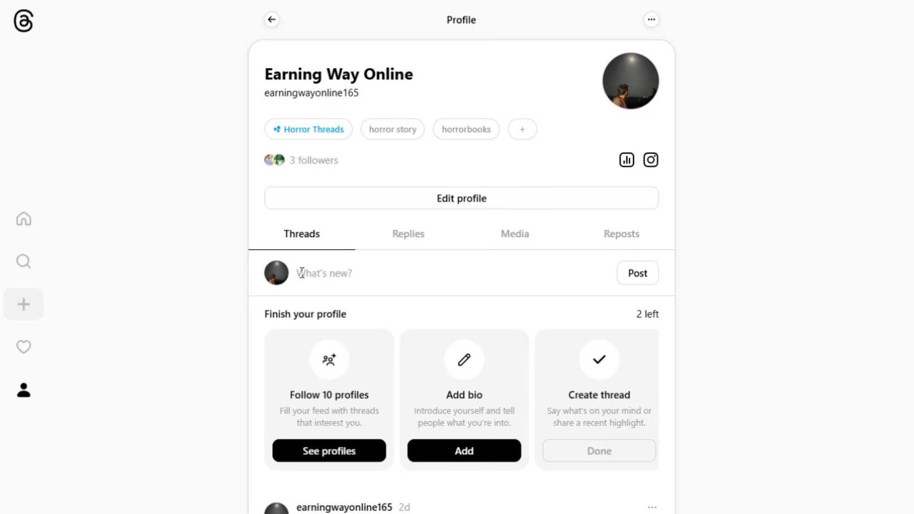
Switch to the Threads profile and publish the copied story teaser as a new thread
left_click(316, 279)
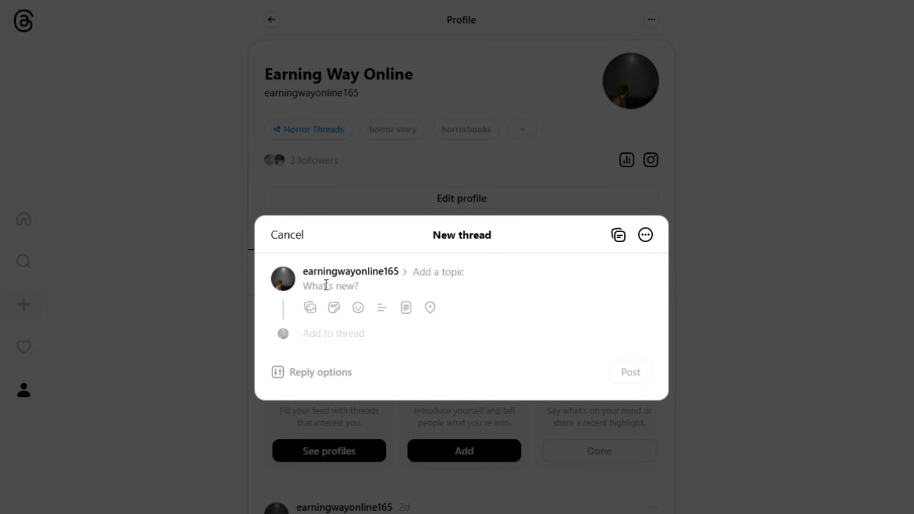
key("ctrl+v")
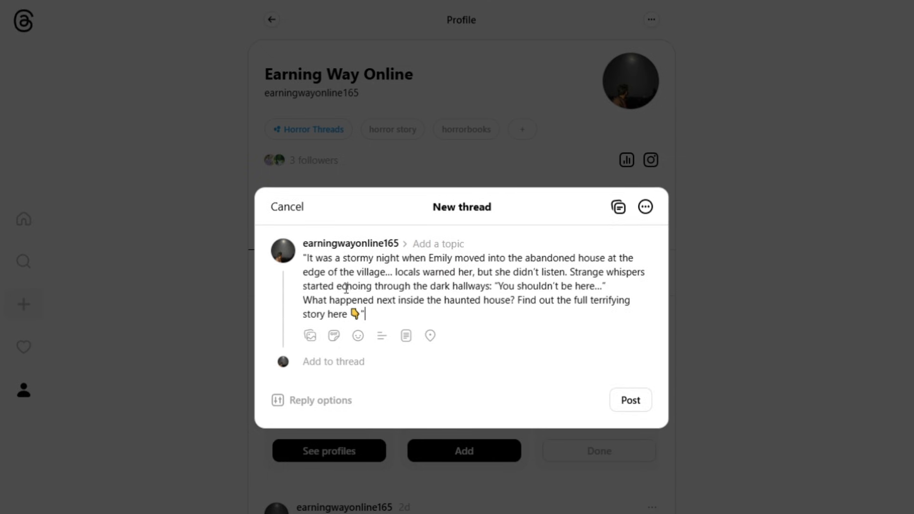
left_click(633, 399)
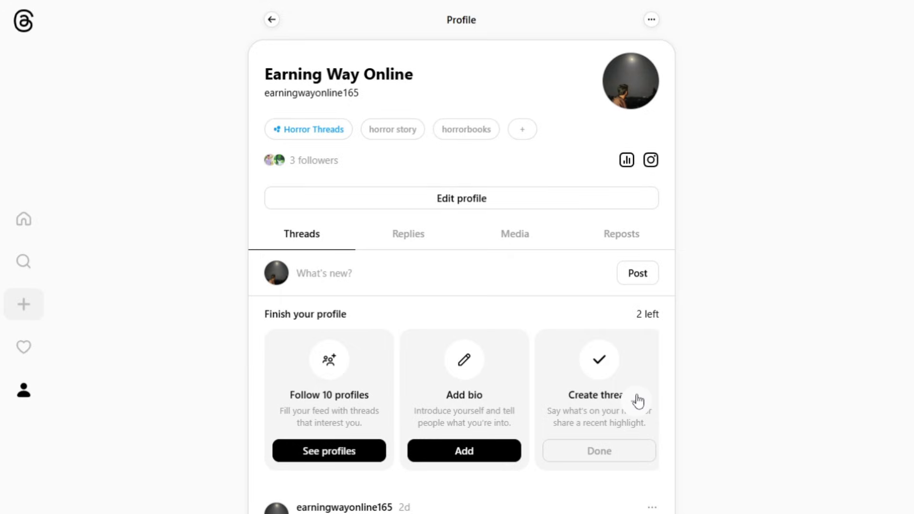
left_click(638, 402)
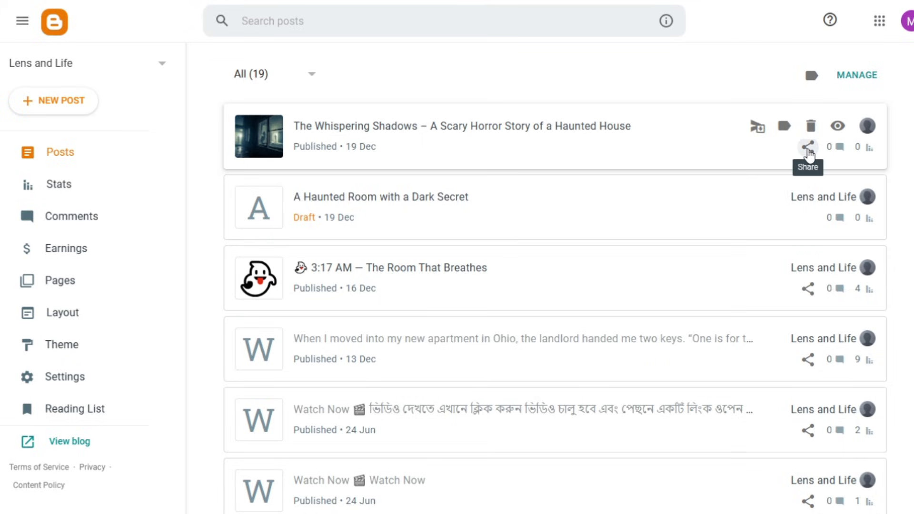
Switch to Blogger and copy the share link of the post "The Whispering Shadows – A Scary Horror Story of a Haunted House"
left_click(809, 150)
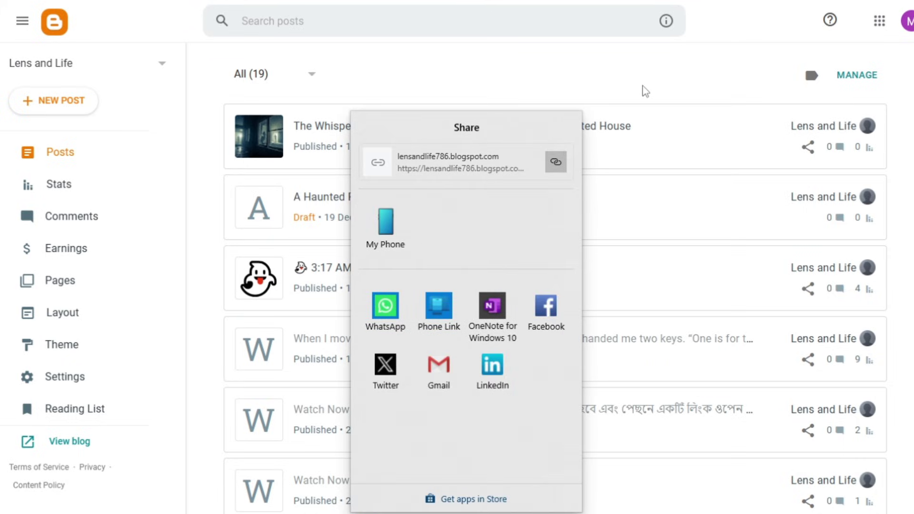
left_click(618, 97)
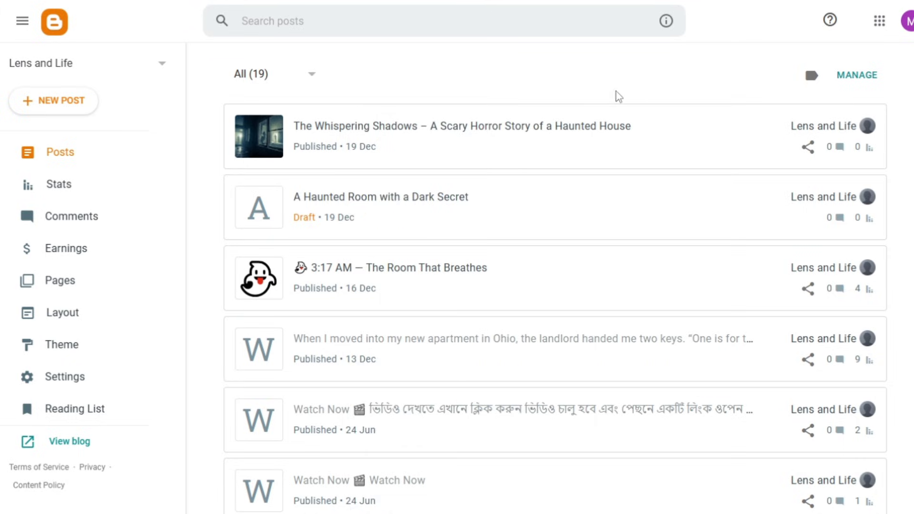
left_click(807, 149)
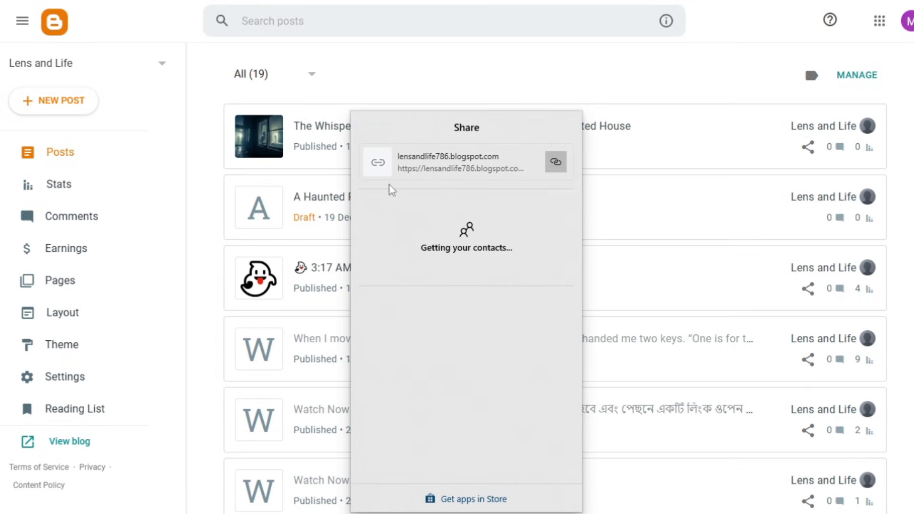
left_click(561, 164)
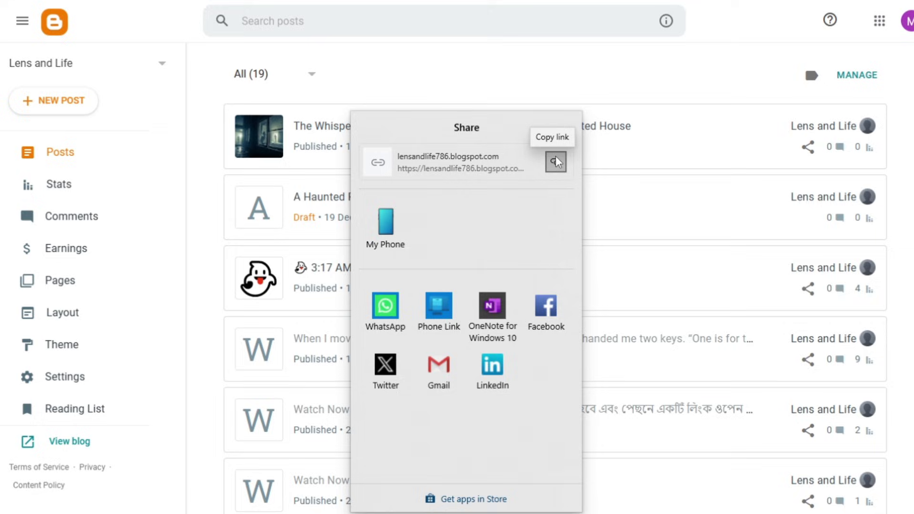
left_click(556, 159)
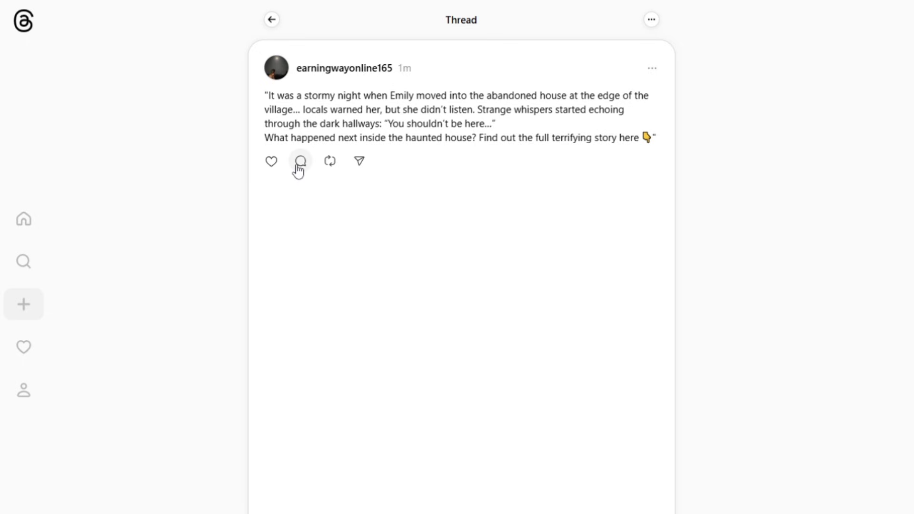
Switch to the new teaser thread on Threads and post a reply reading "Full story:" followed by the copied blog post link
left_click(300, 162)
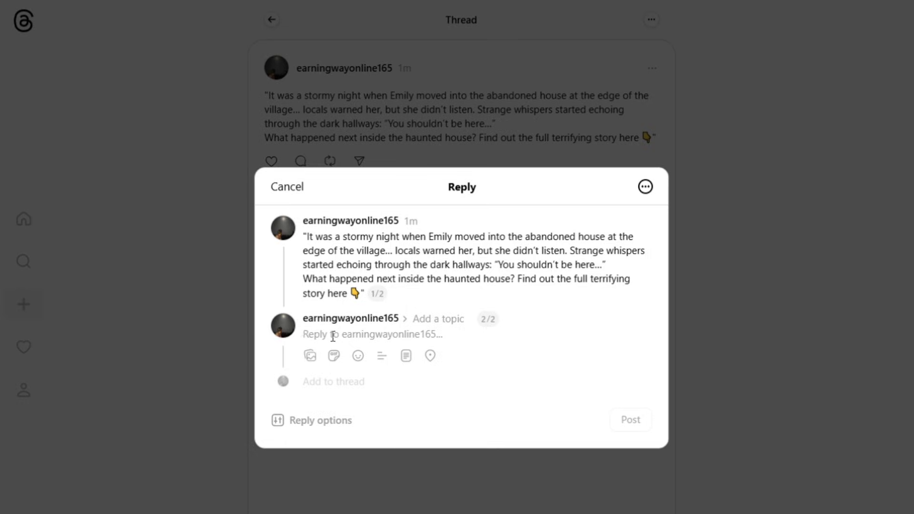
type("Full s")
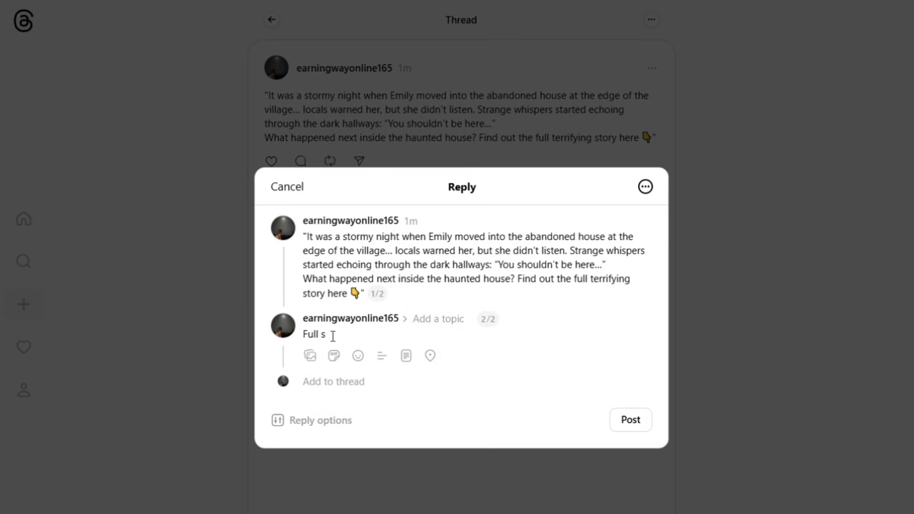
type("tory:")
key("ctrl+v")
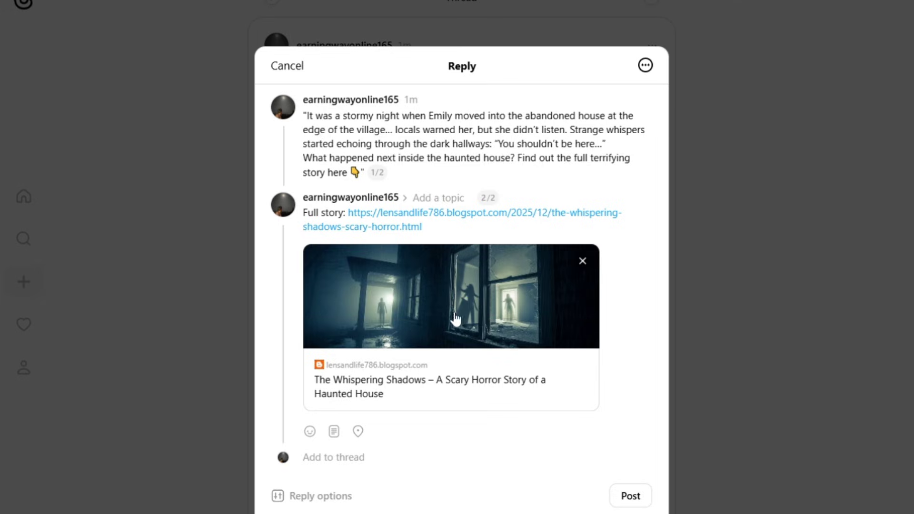
left_click(635, 499)
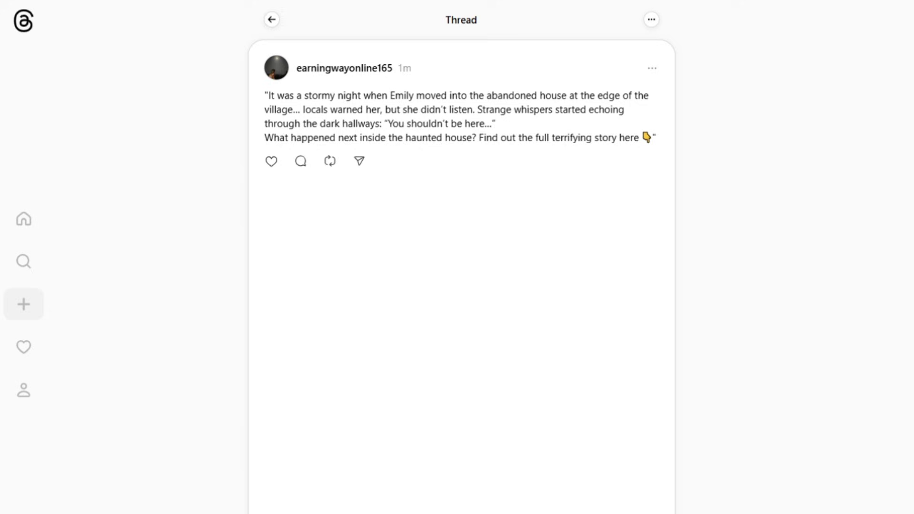